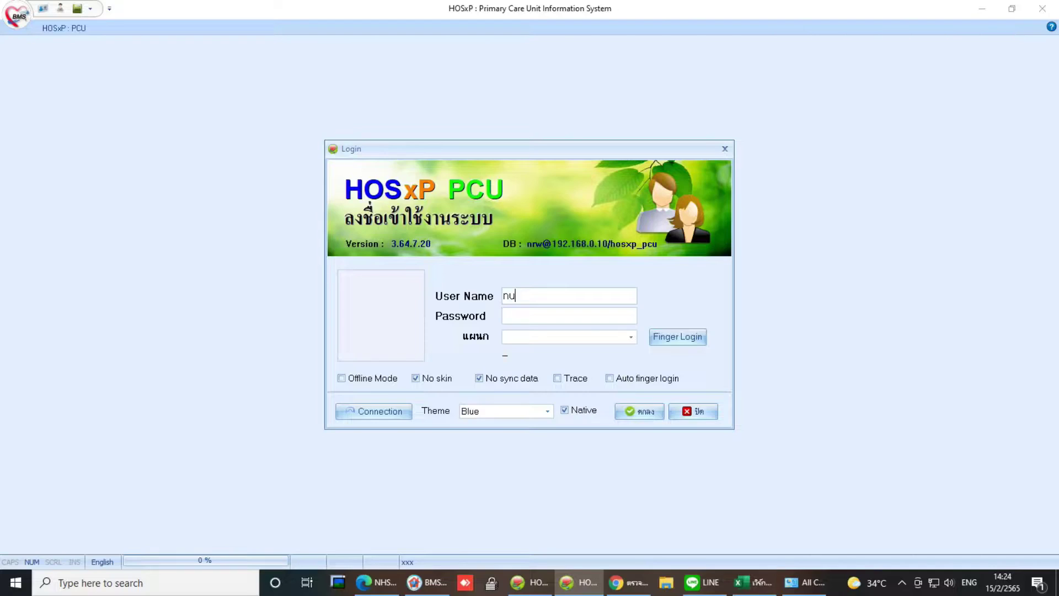
Log in with the account user name and password, and dismiss the startup windows
{"action": "type", "text": "•••"}
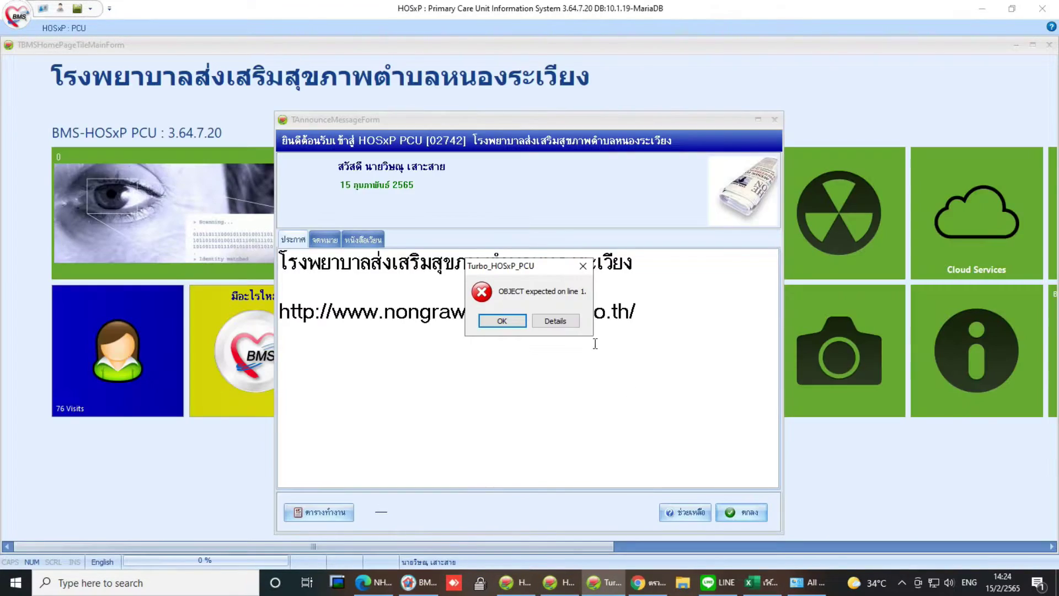
{"action": "left_click", "coordinate": [520, 323]}
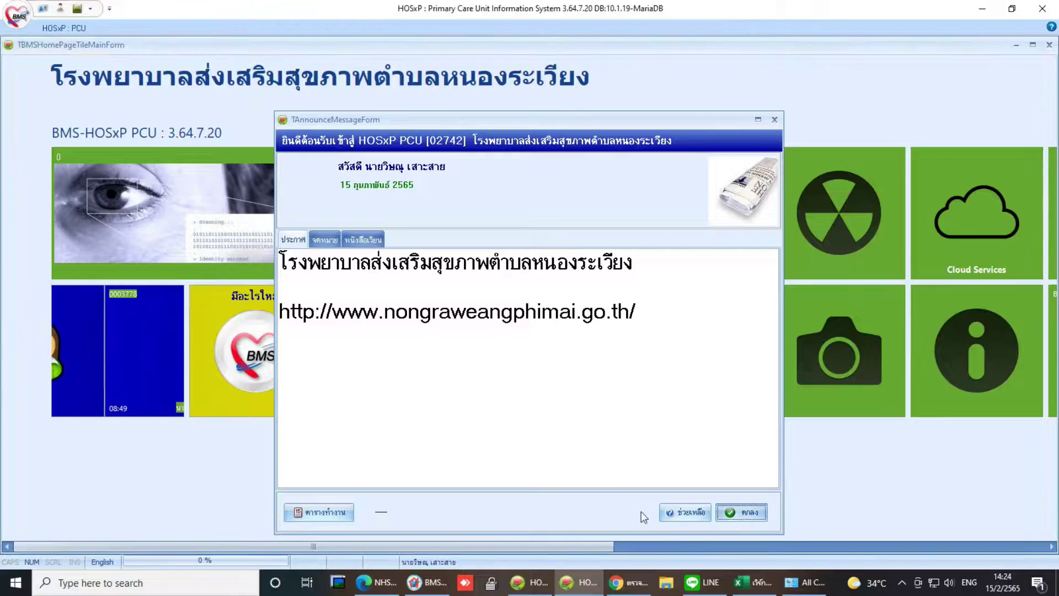
{"action": "left_click", "coordinate": [742, 512]}
{"action": "right_click", "coordinate": [90, 494]}
{"action": "left_click", "coordinate": [26, 517]}
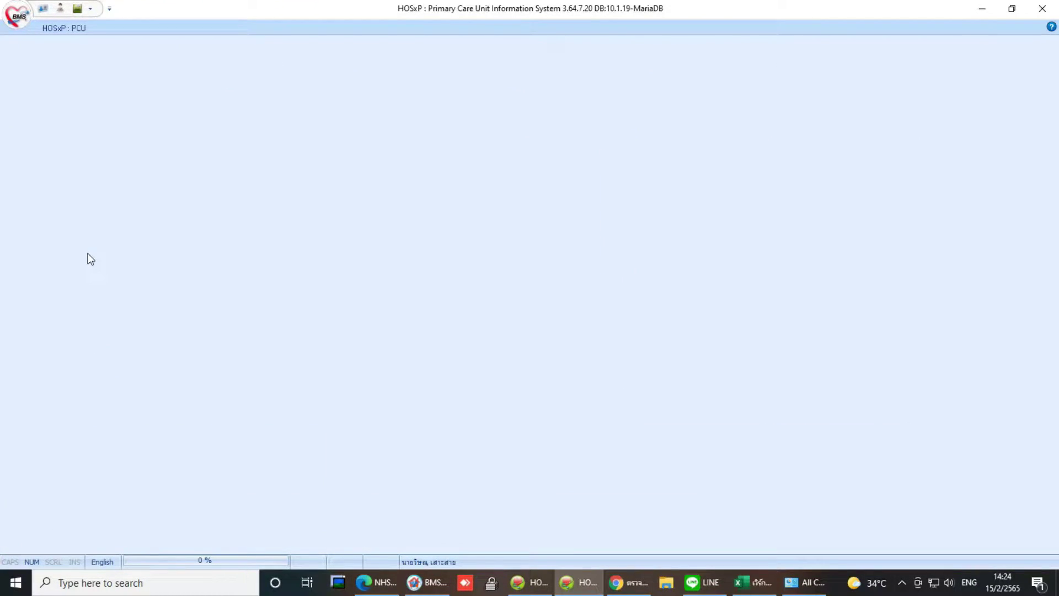
Open the One stop service module from the outpatient service system (ระบบงานเชิงรับ)
{"action": "left_click", "coordinate": [62, 28]}
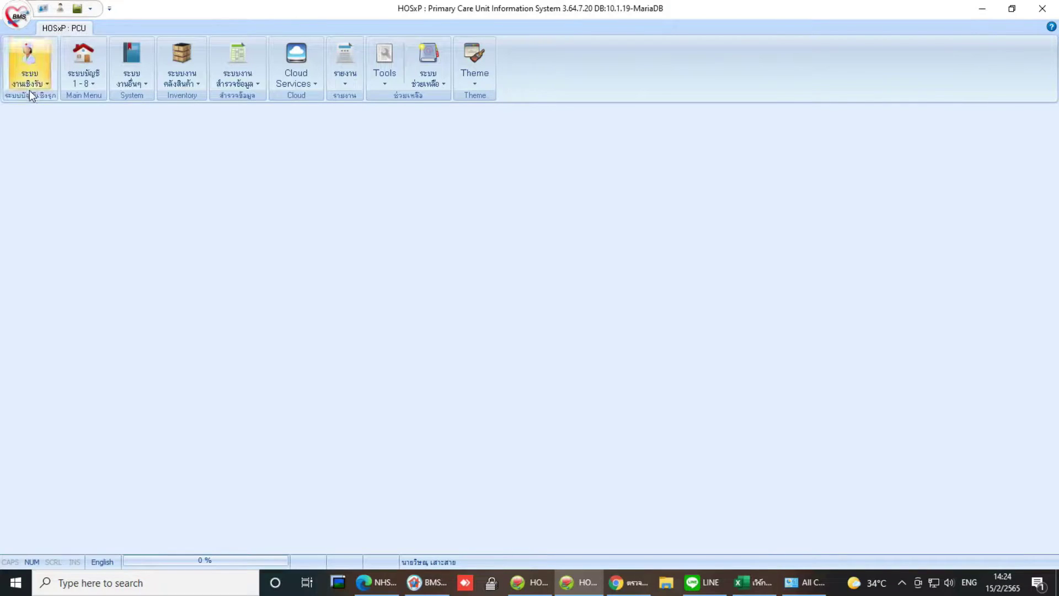
{"action": "left_click", "coordinate": [42, 82]}
{"action": "left_click", "coordinate": [33, 114]}
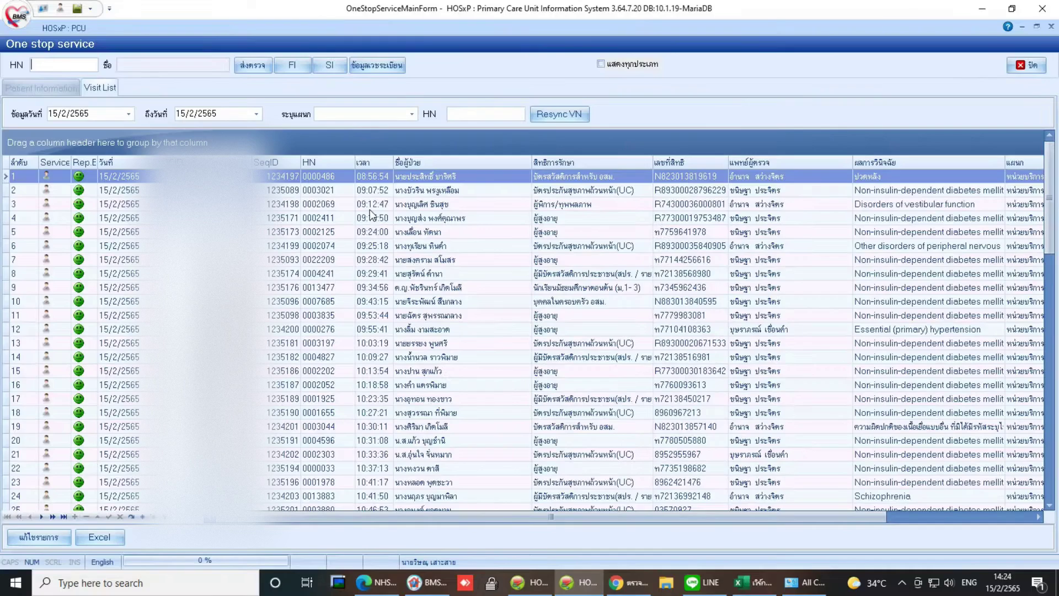
Search for the patient by name and select the matching record for a new visit
{"action": "double_click", "coordinate": [47, 67]}
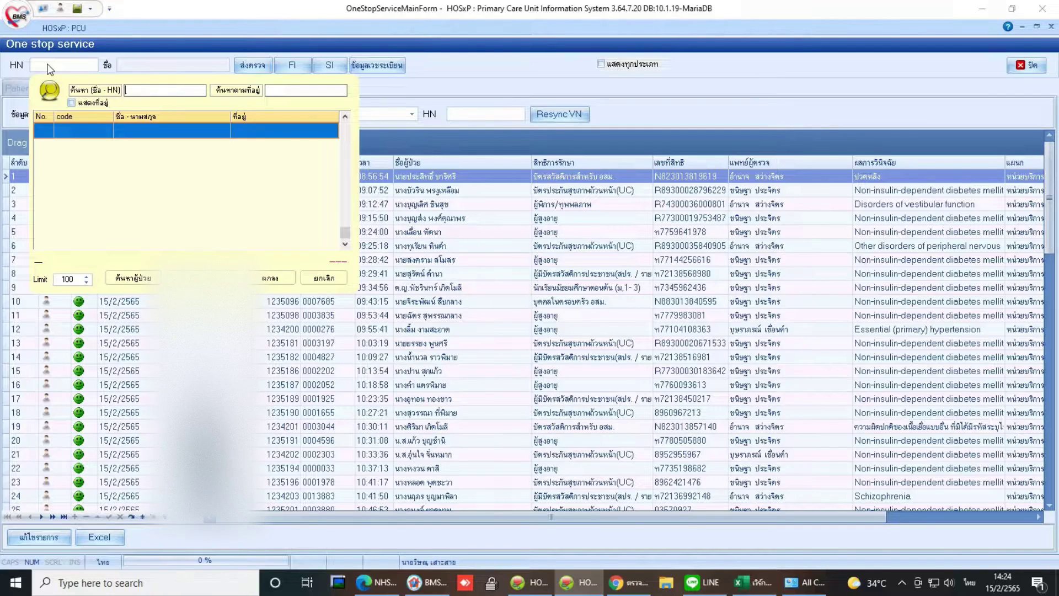
{"action": "type", "text": "พ"}
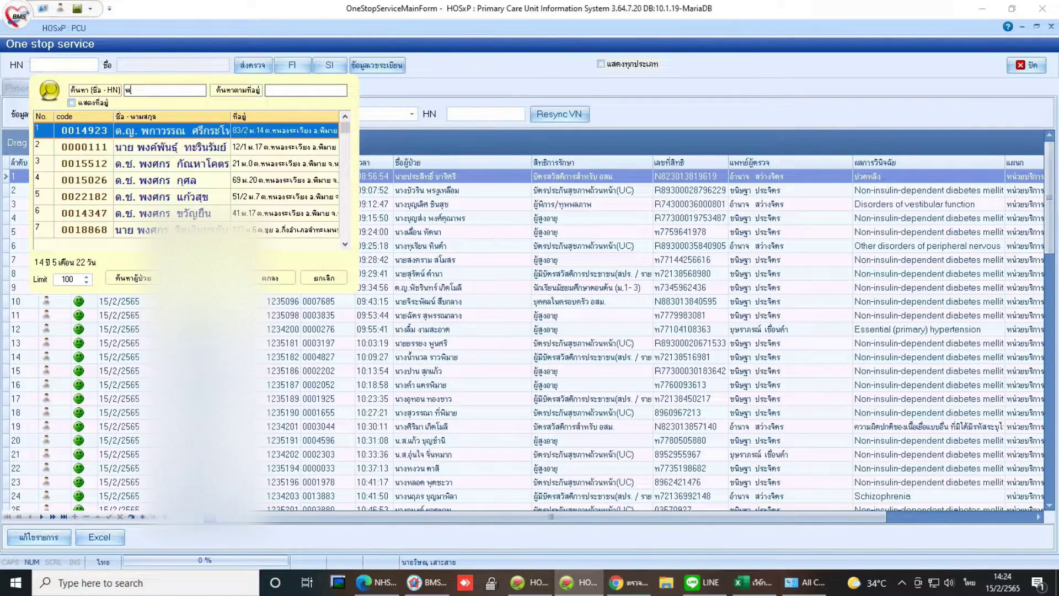
{"action": "type", "text": "ูน "}
{"action": "type", "text": "กล"}
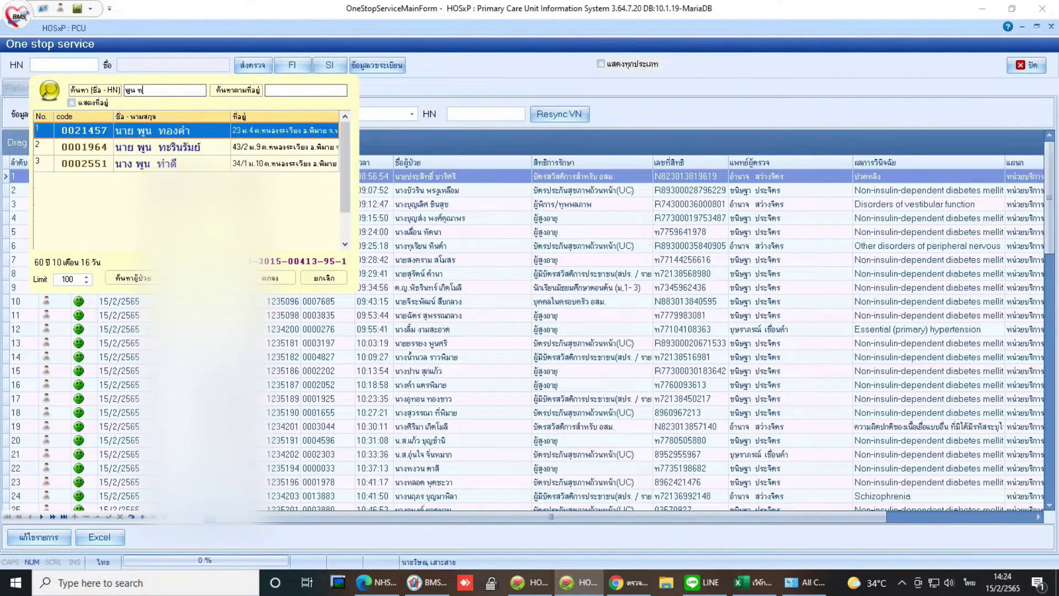
{"action": "left_click", "coordinate": [49, 65]}
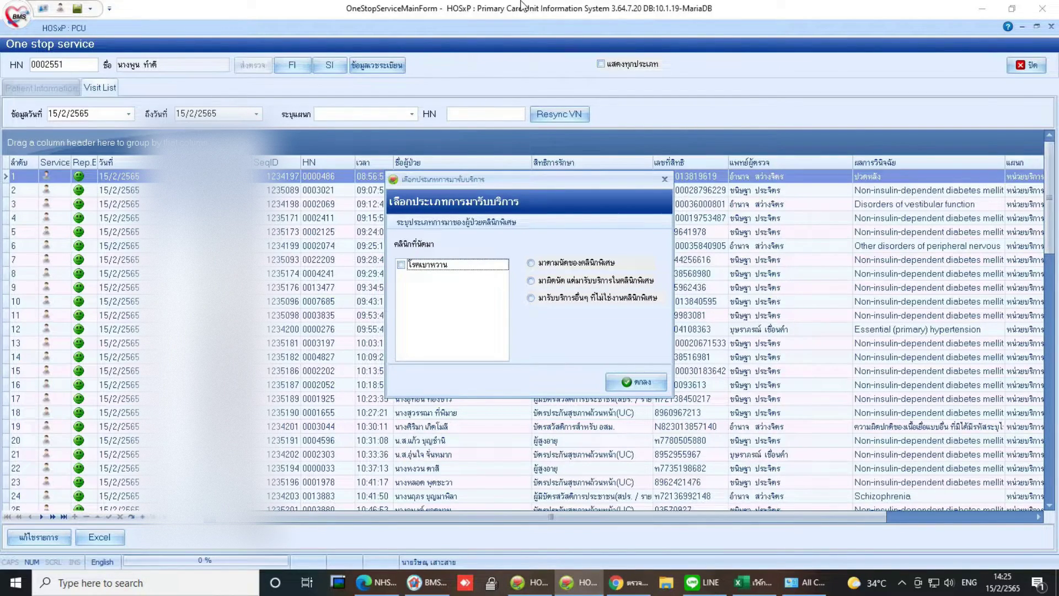
Choose the โรคเบาหวาน clinic with visit type มารับบริการอื่นๆ ที่ไม่ใช่งานคลินิกพิเศษ, and acknowledge the patient's drug allergy notice
{"action": "mouse_move", "coordinate": [496, 6]}
{"action": "left_click", "coordinate": [649, 8]}
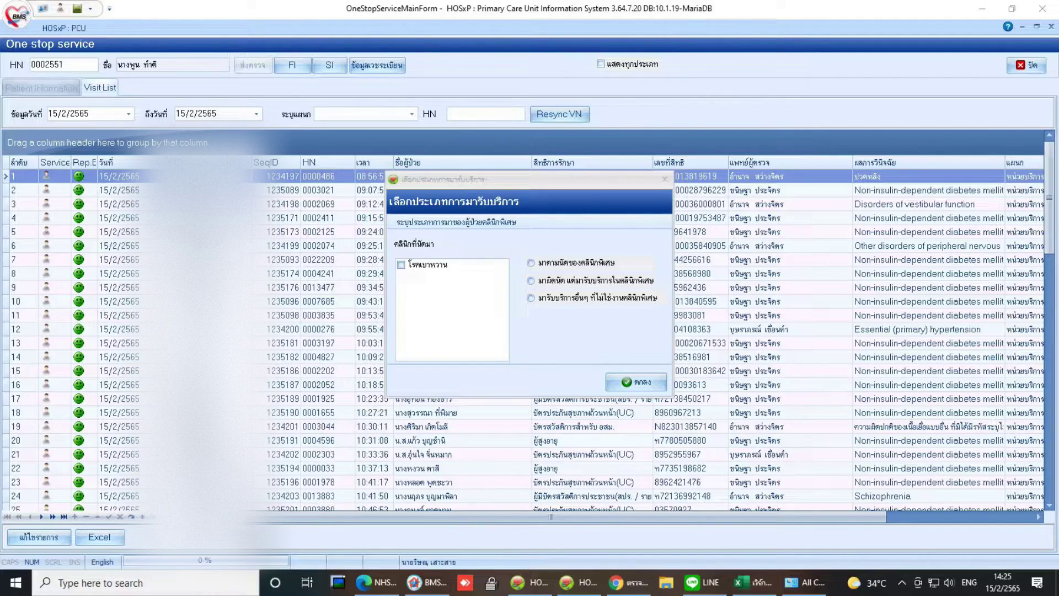
{"action": "mouse_move", "coordinate": [389, 249]}
{"action": "left_mouse_down"}
{"action": "mouse_move", "coordinate": [455, 280]}
{"action": "mouse_move", "coordinate": [662, 315]}
{"action": "left_mouse_up"}
{"action": "left_click", "coordinate": [401, 264]}
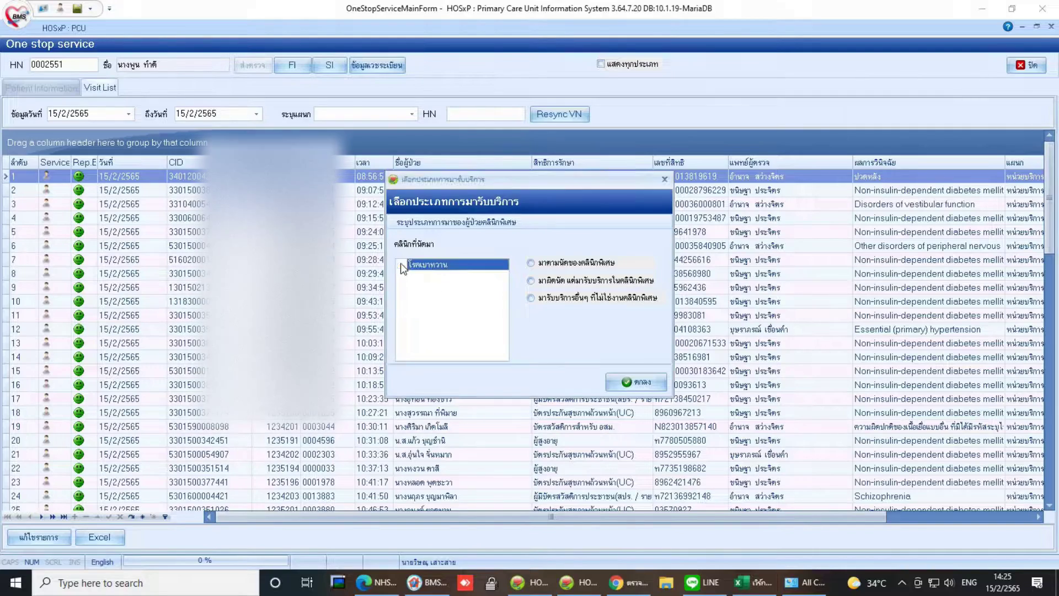
{"action": "left_click", "coordinate": [531, 298]}
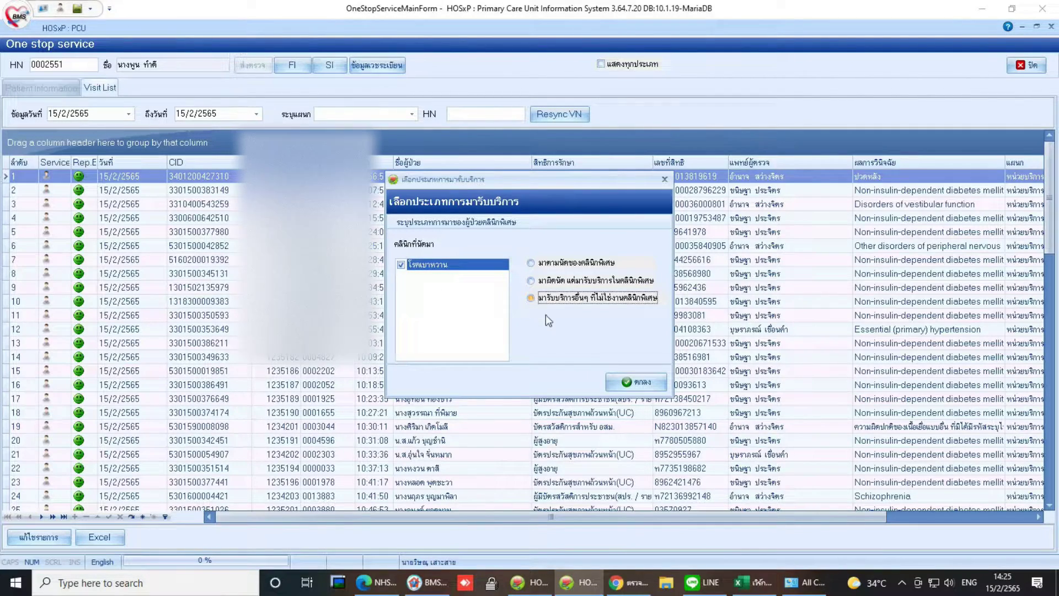
{"action": "left_click", "coordinate": [638, 382]}
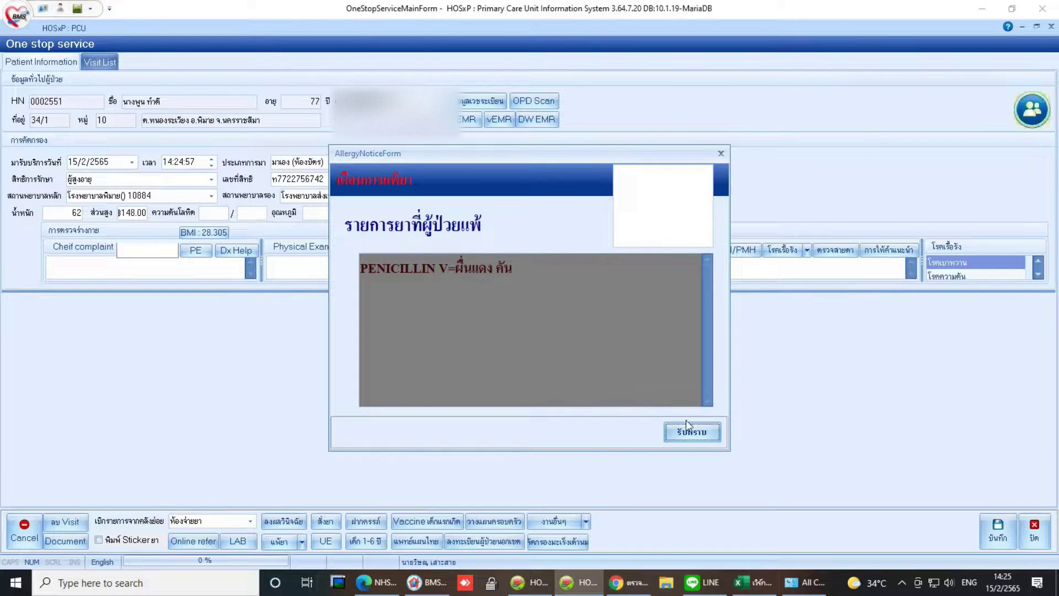
{"action": "left_click", "coordinate": [691, 432]}
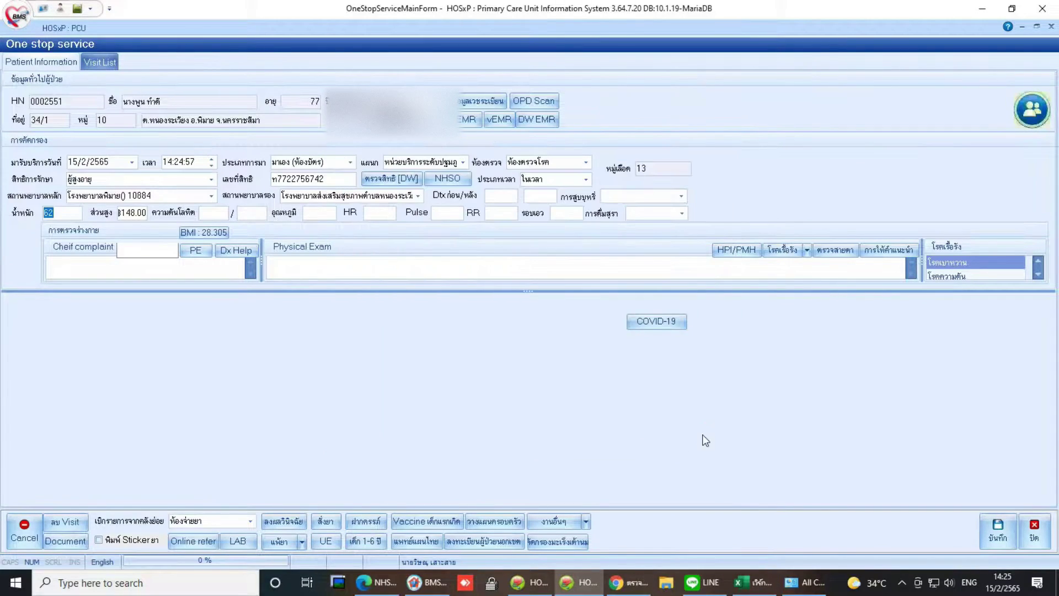
Record the patient's blood pressure as 133/56 and temperature as 36.0
{"action": "left_click", "coordinate": [617, 289]}
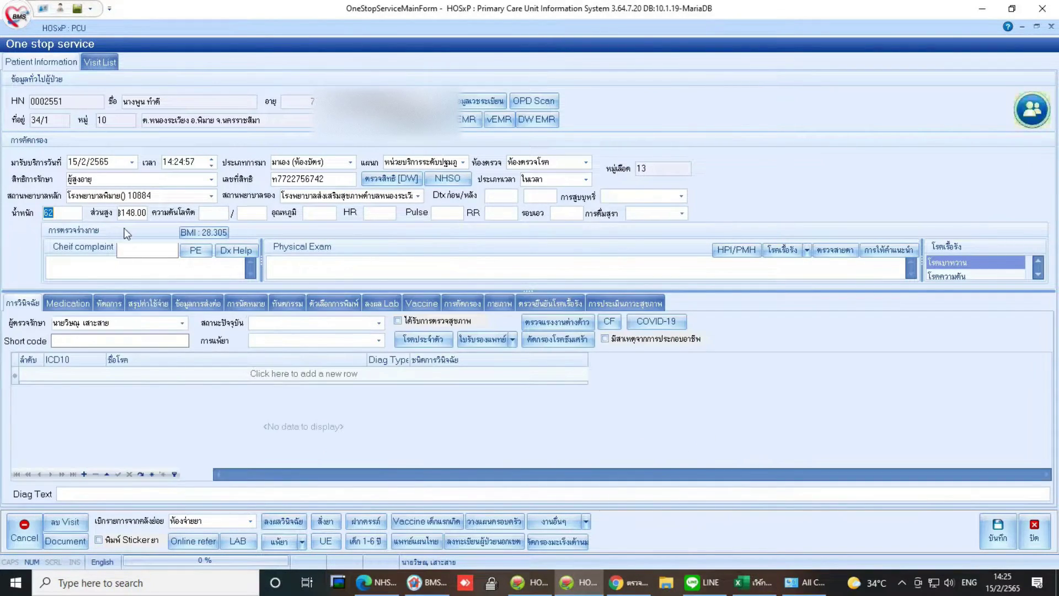
{"action": "left_click", "coordinate": [219, 213]}
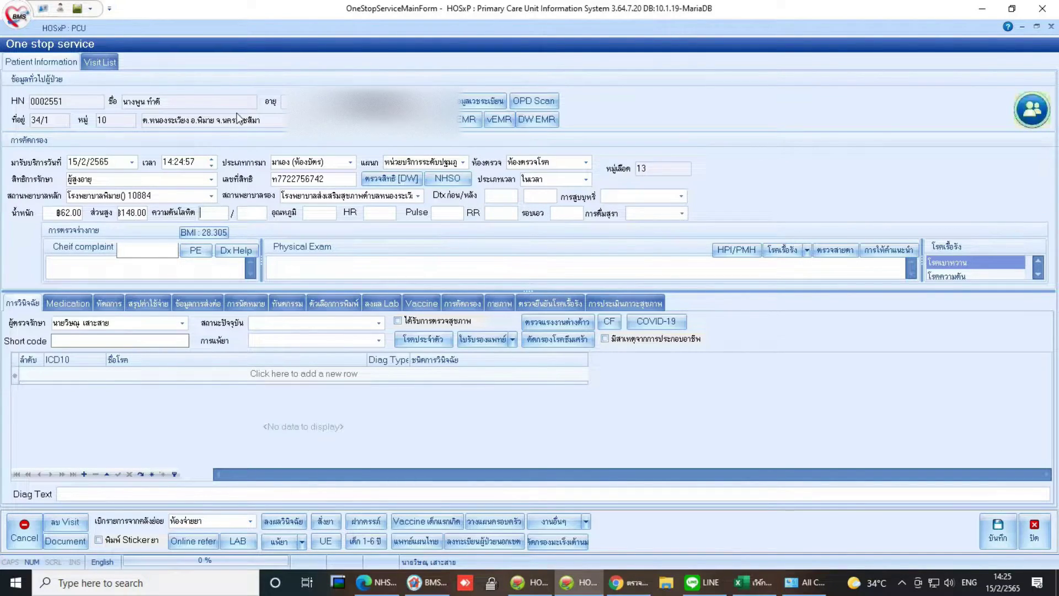
{"action": "type", "text": "133"}
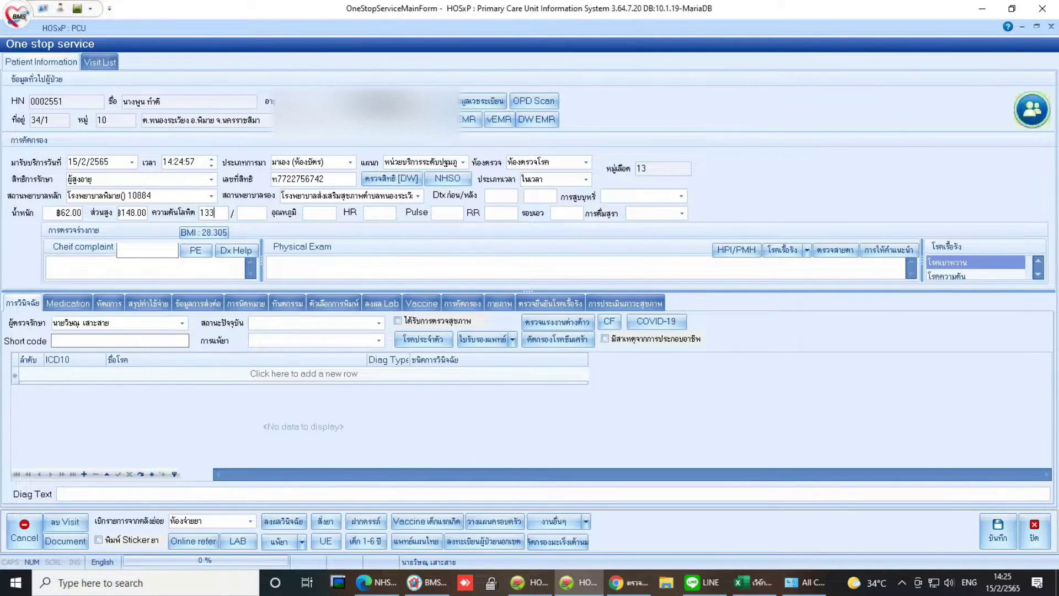
{"action": "key", "text": "Tab"}
{"action": "type", "text": "56"}
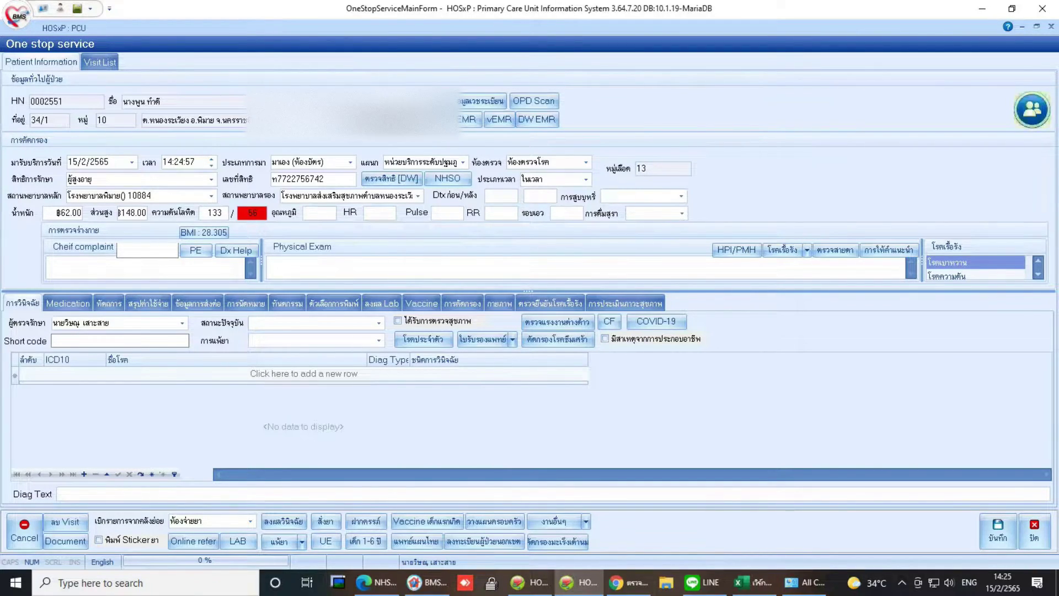
{"action": "type", "text": "36.0"}
{"action": "key", "text": "Tab"}
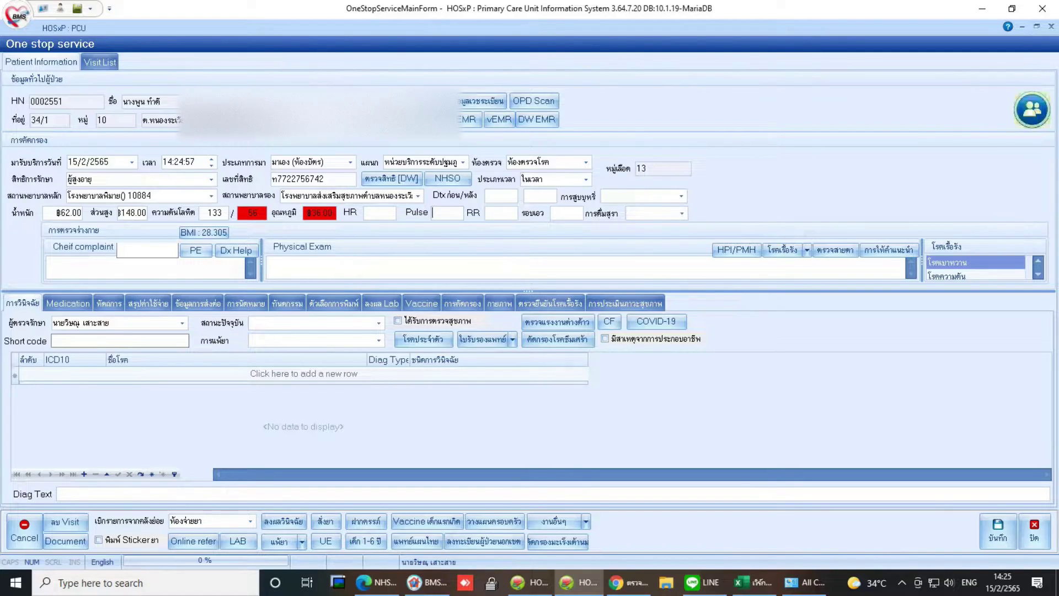
Record a pulse of 65, a respiratory rate of 24 and a waist measurement of 81
{"action": "type", "text": "65"}
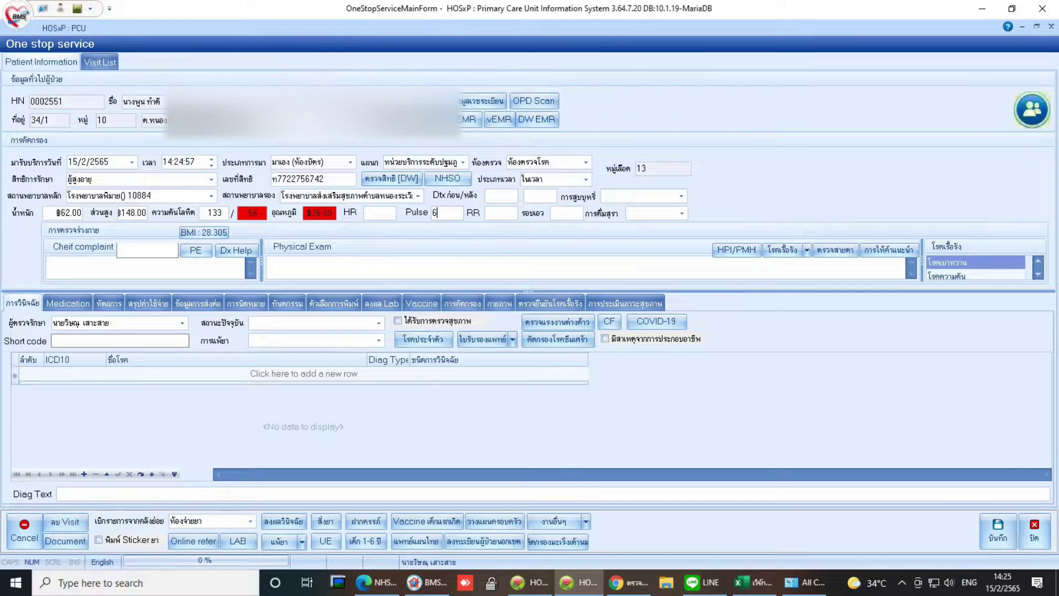
{"action": "key", "text": "Tab"}
{"action": "type", "text": "24"}
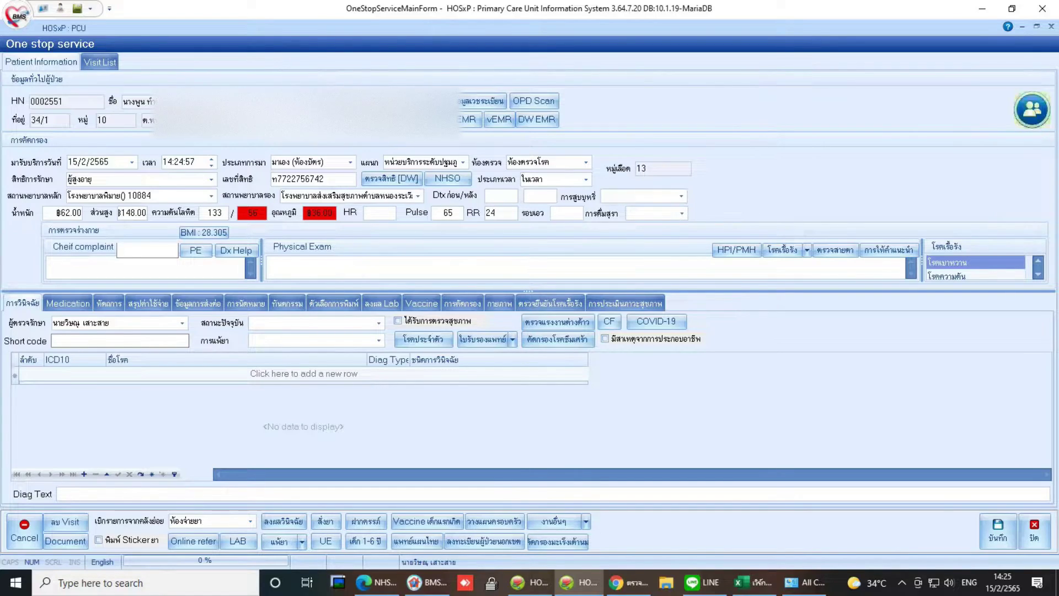
{"action": "key", "text": "Tab"}
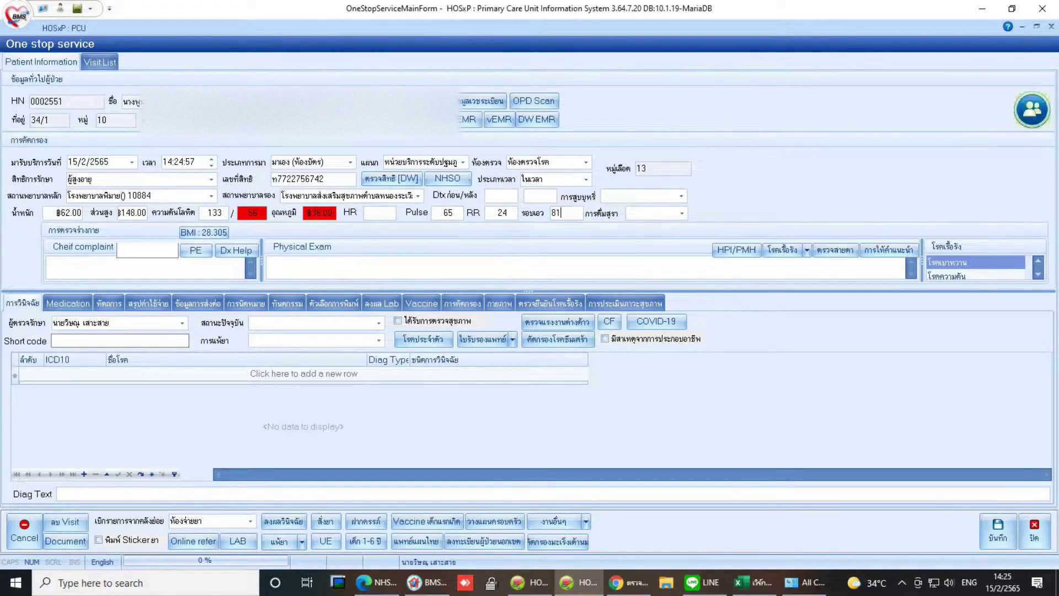
{"action": "key", "text": "Tab"}
Set the chief complaint to the predefined entry ตรวจภาวะแทรกซ้อนผู้ป่วยเบาหวาน
{"action": "left_click", "coordinate": [165, 251]}
{"action": "type", "text": "ต"}
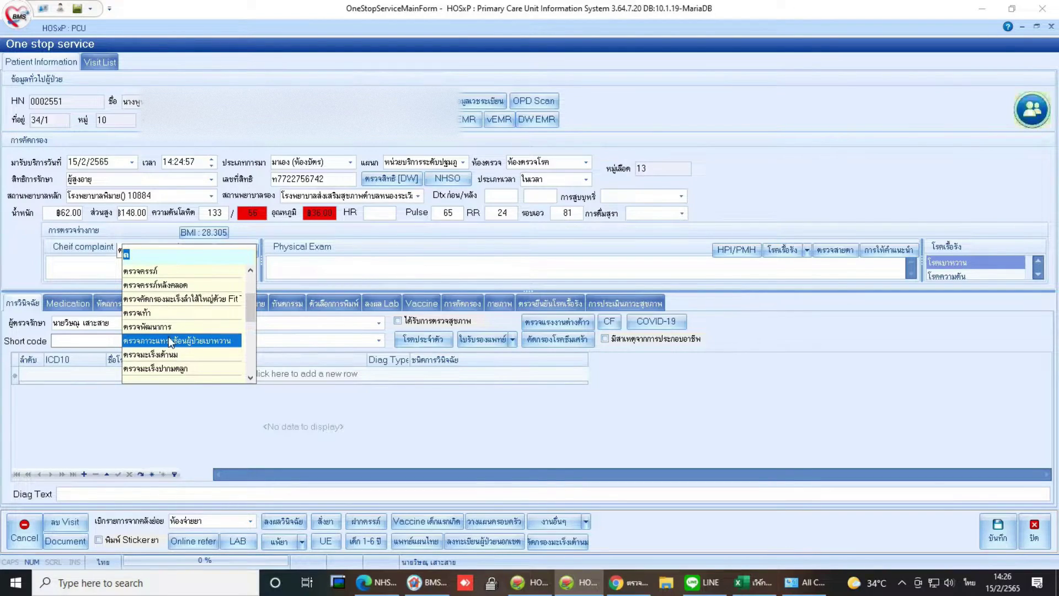
{"action": "left_click", "coordinate": [174, 347]}
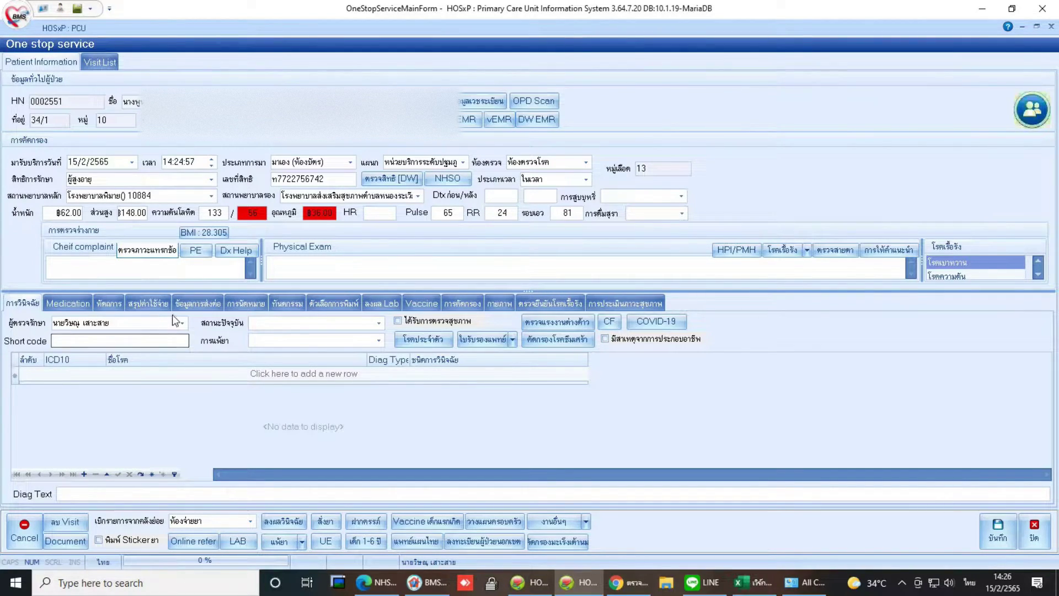
{"action": "key", "text": "Return"}
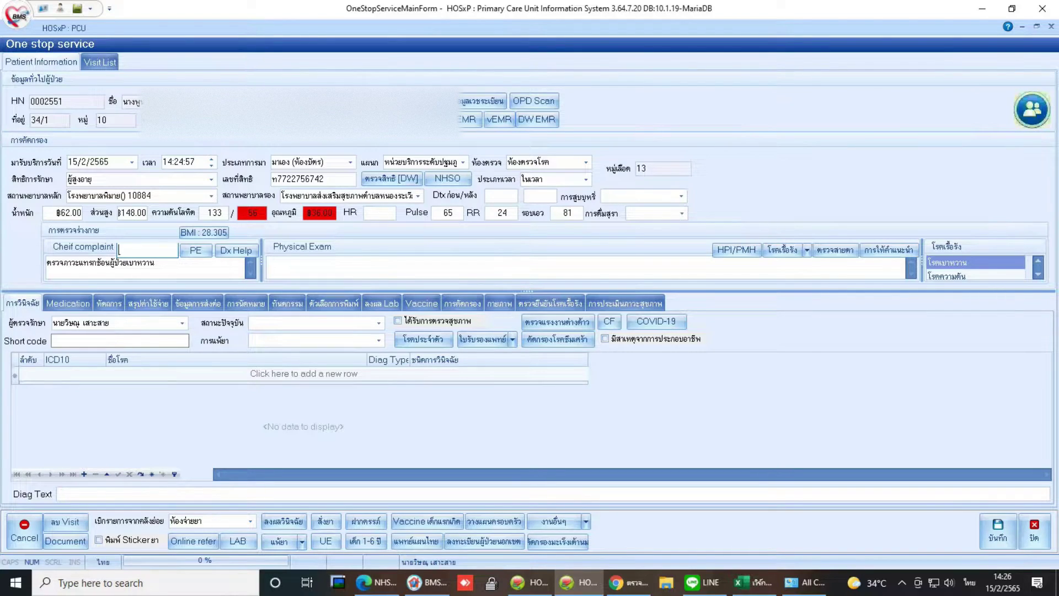
{"action": "left_click_drag", "start_coordinate": [32, 252], "coordinate": [177, 274]}
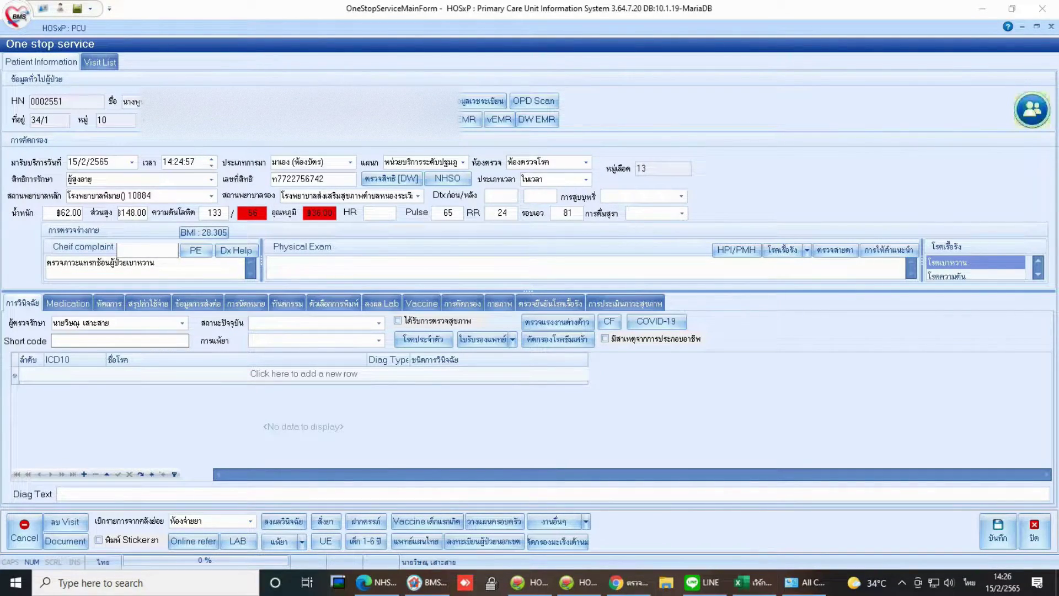
{"action": "left_click_drag", "start_coordinate": [200, 220], "coordinate": [345, 224]}
{"action": "left_click_drag", "start_coordinate": [439, 224], "coordinate": [596, 226]}
Select the examiner, set the current status to ตรวจแล้ว and drug allergy to ปฏิเสธการแพ้, and mark ได้รับการตรวจสุขภาพ
{"action": "left_click", "coordinate": [182, 323]}
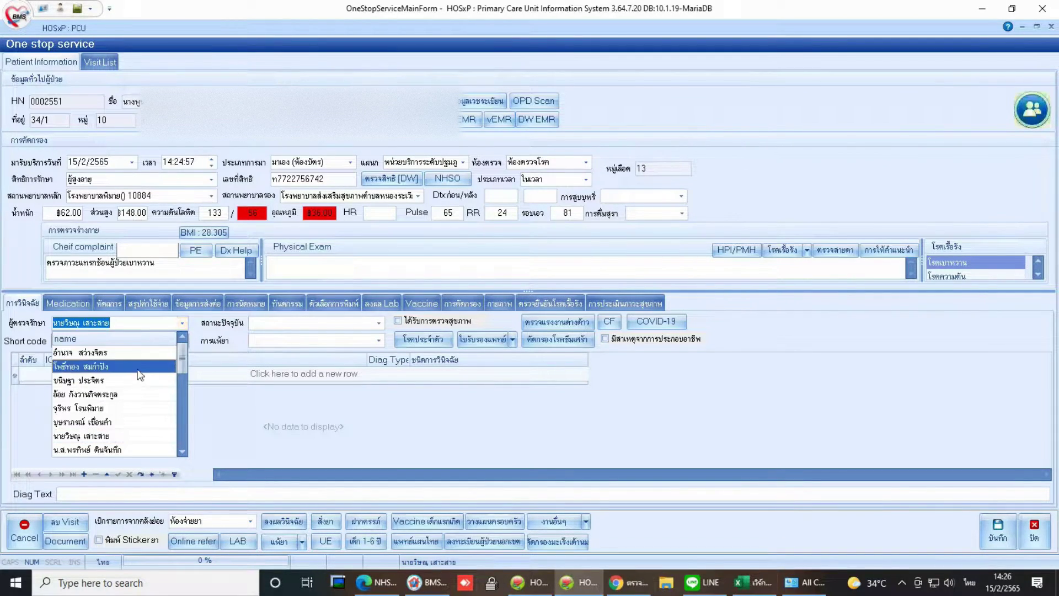
{"action": "left_click", "coordinate": [83, 380]}
{"action": "left_click", "coordinate": [378, 323]}
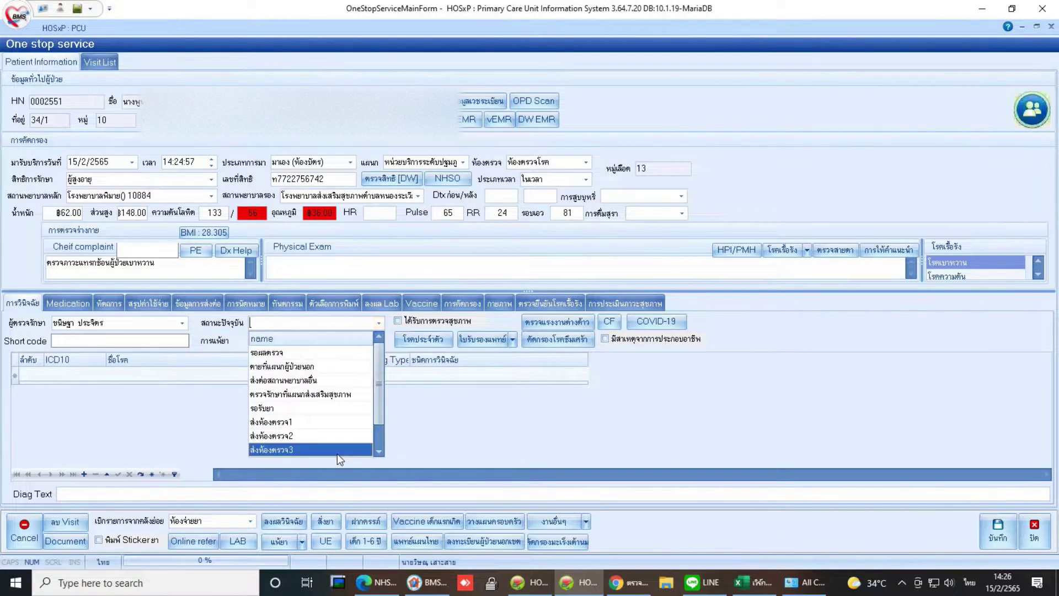
{"action": "scroll", "coordinate": [358, 425], "scroll_direction": "down", "scroll_amount": 1}
{"action": "left_click", "coordinate": [344, 452]}
{"action": "left_click", "coordinate": [378, 340]}
{"action": "left_click", "coordinate": [379, 370]}
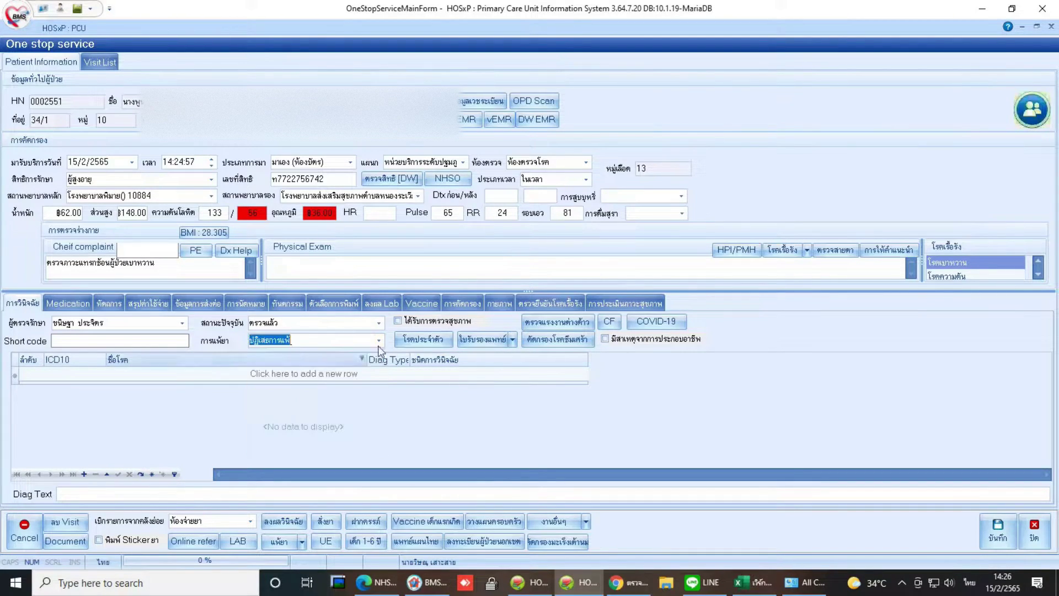
Add ICD10 code E119 as the principal diagnosis of the visit
{"action": "left_click", "coordinate": [92, 373]}
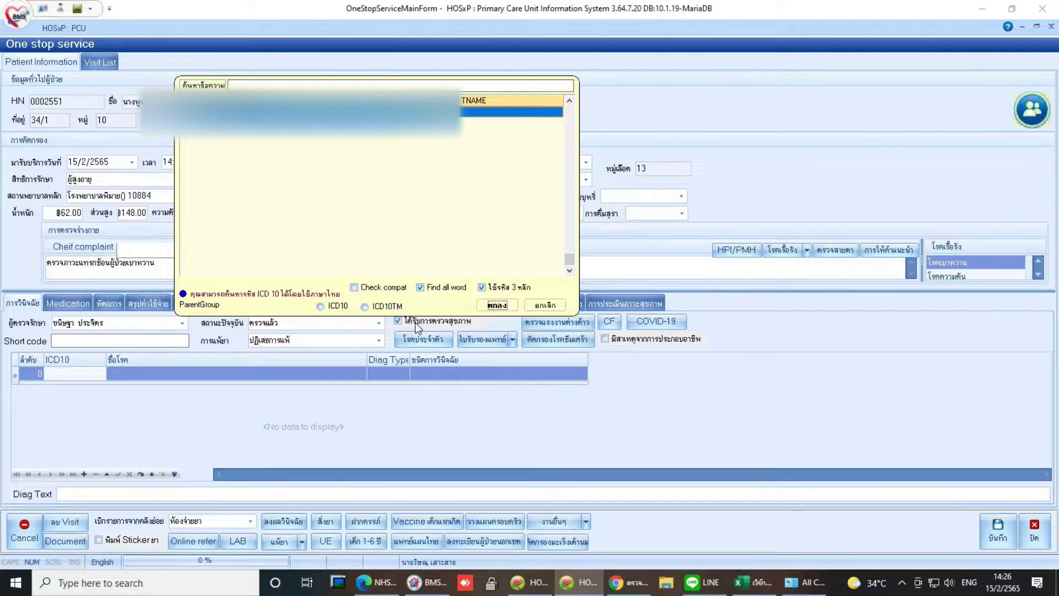
{"action": "type", "text": "e119"}
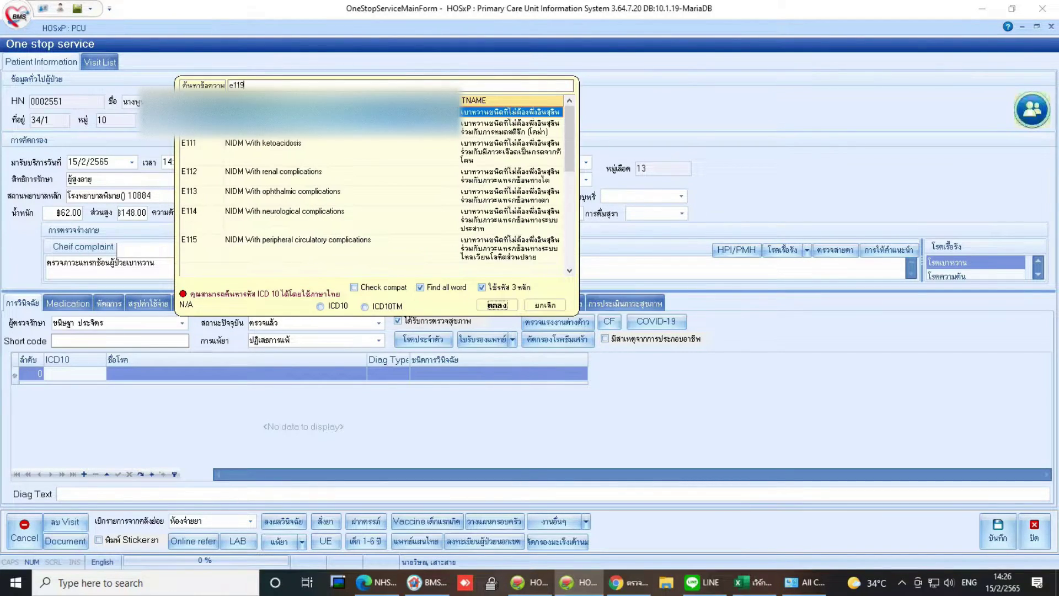
{"action": "key", "text": "Return"}
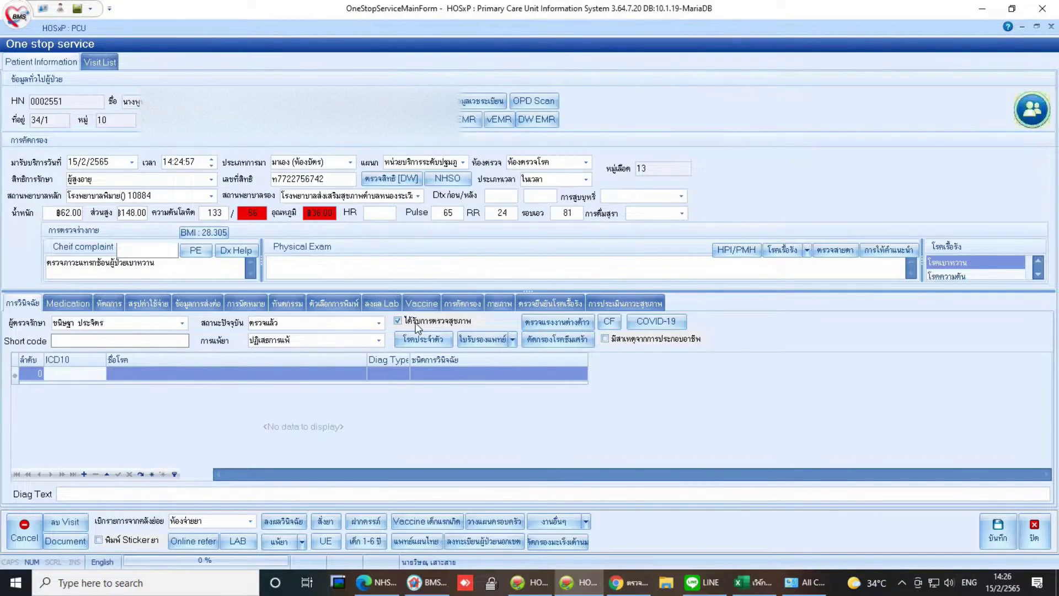
Add ICD10 codes Z010, Z131 and Z136 to the visit as other diagnoses
{"action": "type", "text": "Z"}
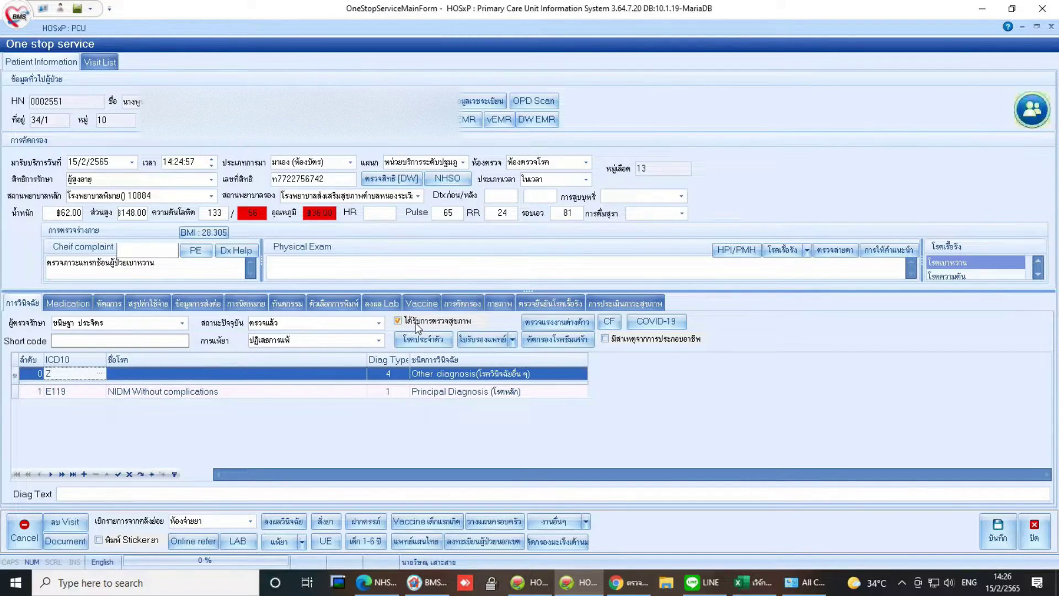
{"action": "type", "text": "010"}
{"action": "key", "text": "Return"}
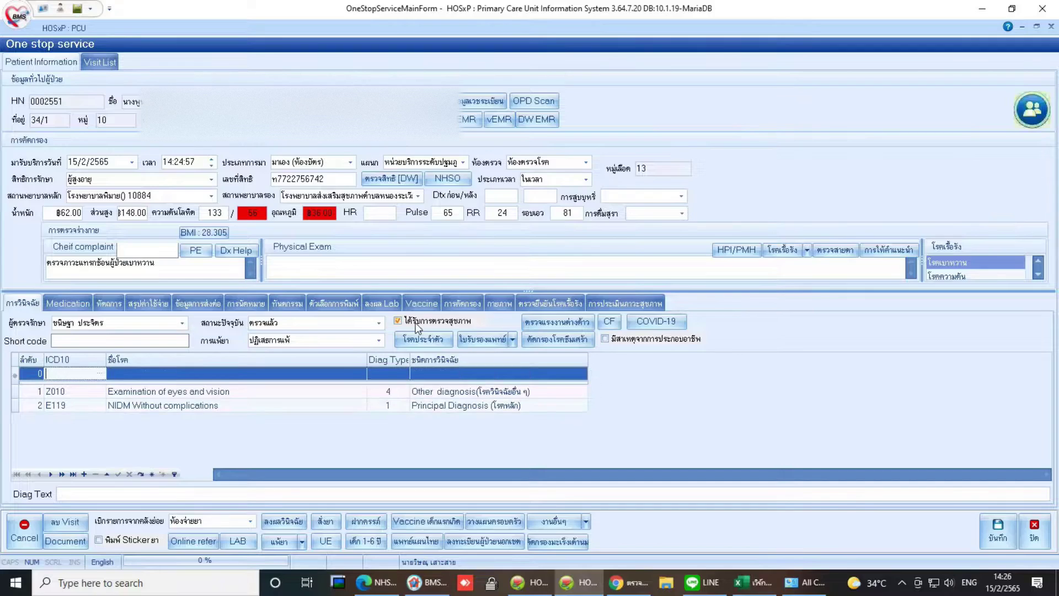
{"action": "type", "text": "Z131"}
{"action": "key", "text": "Return"}
{"action": "type", "text": "Z"}
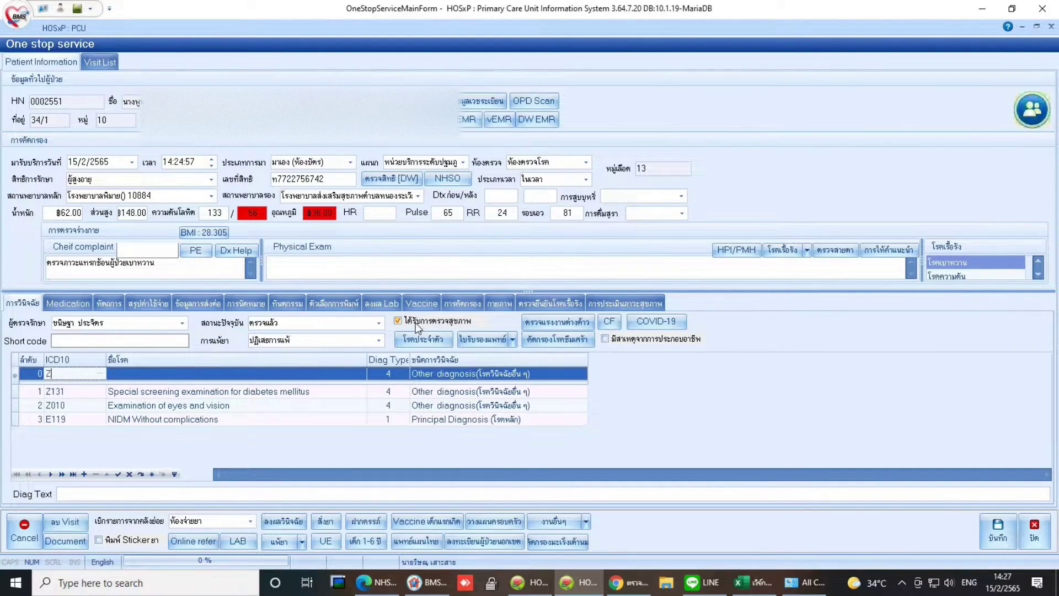
{"action": "type", "text": "136"}
{"action": "key", "text": "Return"}
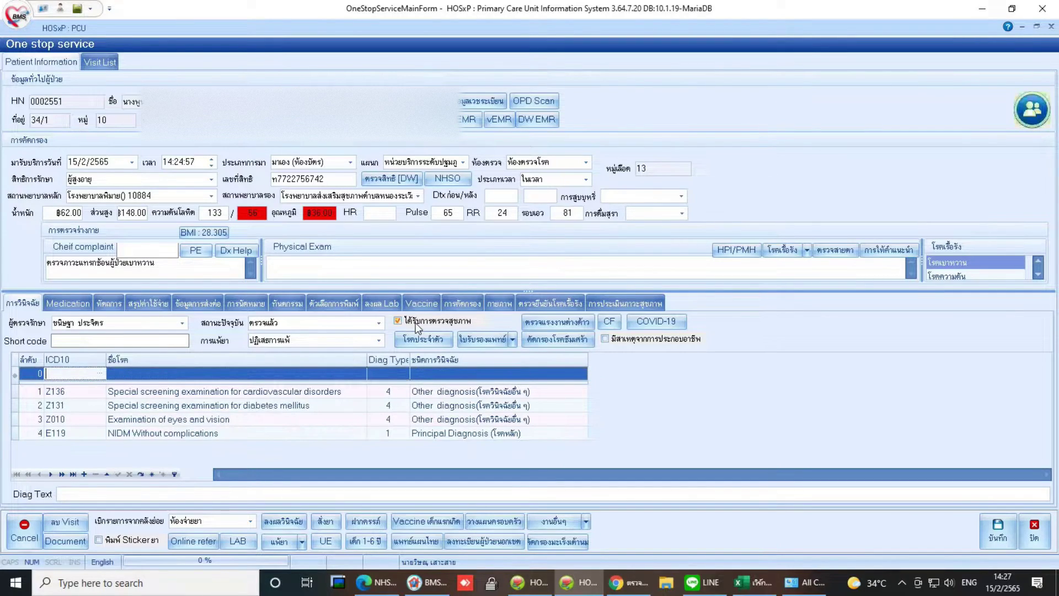
View the medication and service items recorded for the visit
{"action": "left_click", "coordinate": [67, 303]}
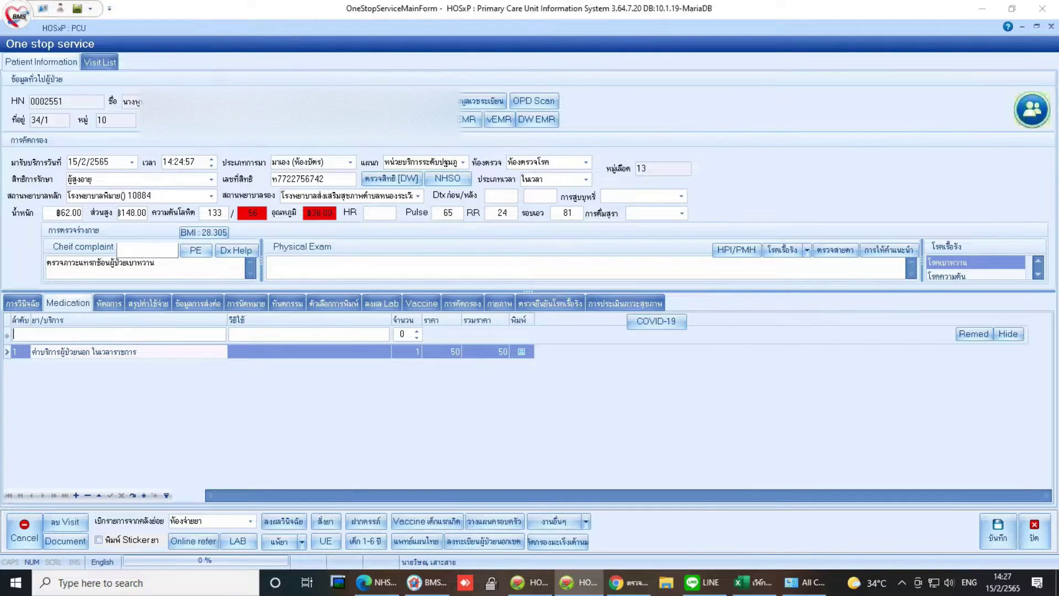
{"action": "left_click_drag", "start_coordinate": [762, 229], "coordinate": [820, 270]}
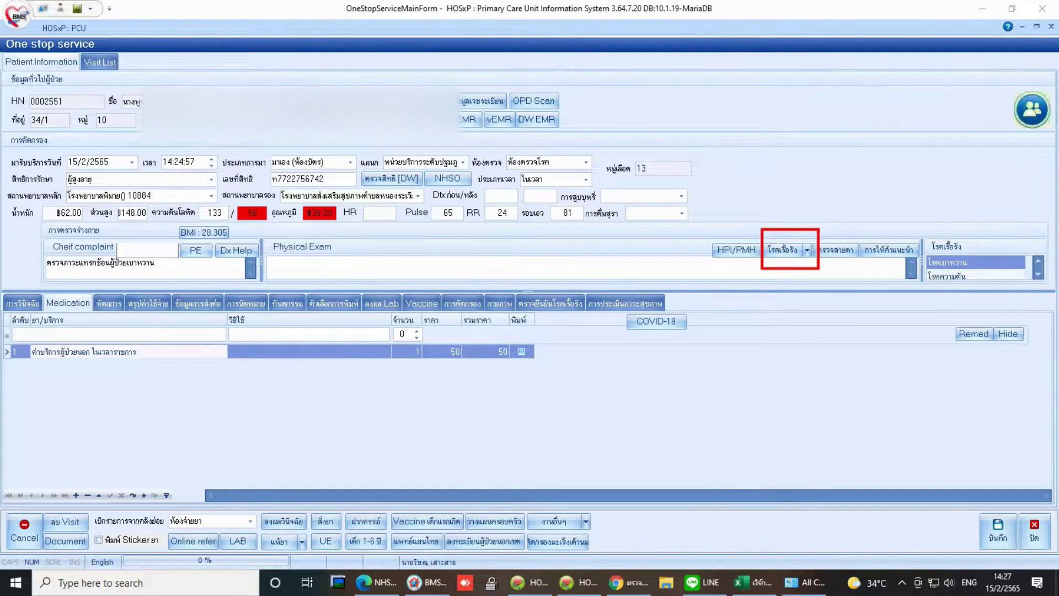
{"action": "left_click_drag", "start_coordinate": [793, 332], "coordinate": [807, 257]}
{"action": "key", "text": "ctrl+z"}
{"action": "key", "text": "ctrl+z"}
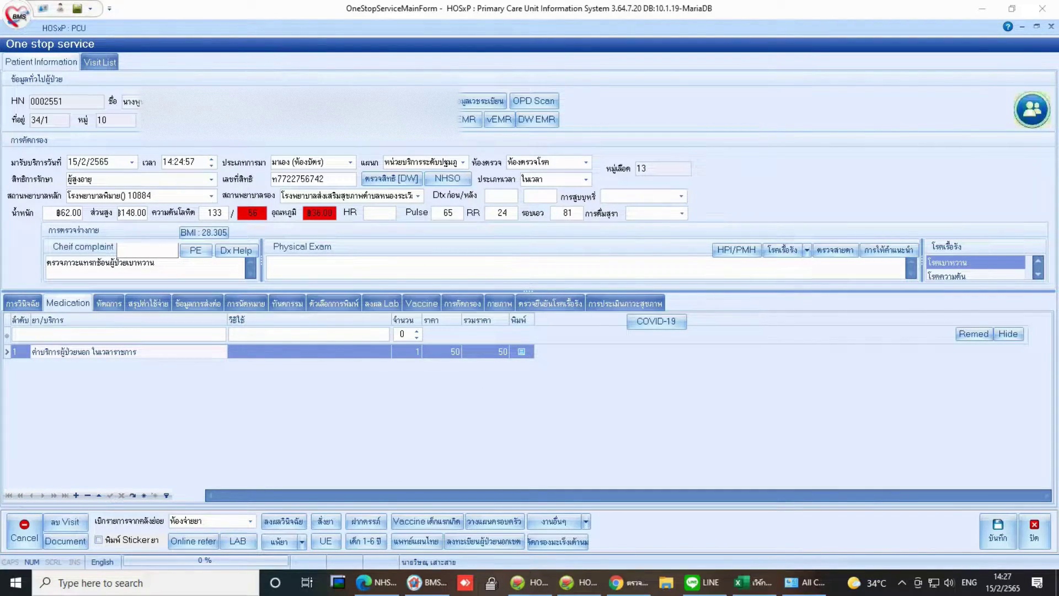
Open the patient's โรคเบาหวาน chronic disease record and enlarge its window
{"action": "left_click", "coordinate": [807, 249]}
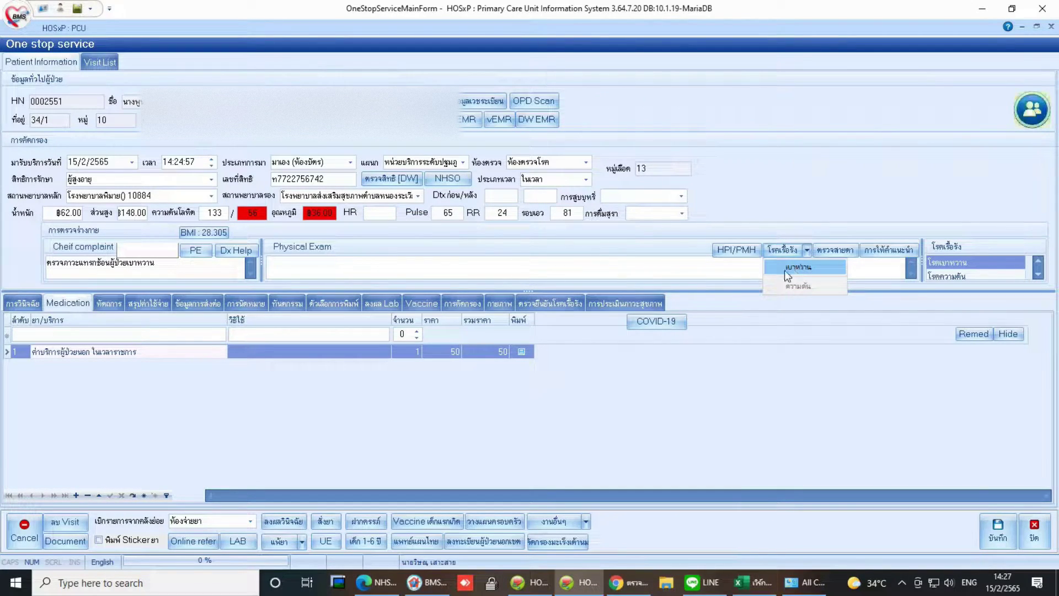
{"action": "key", "text": "Escape"}
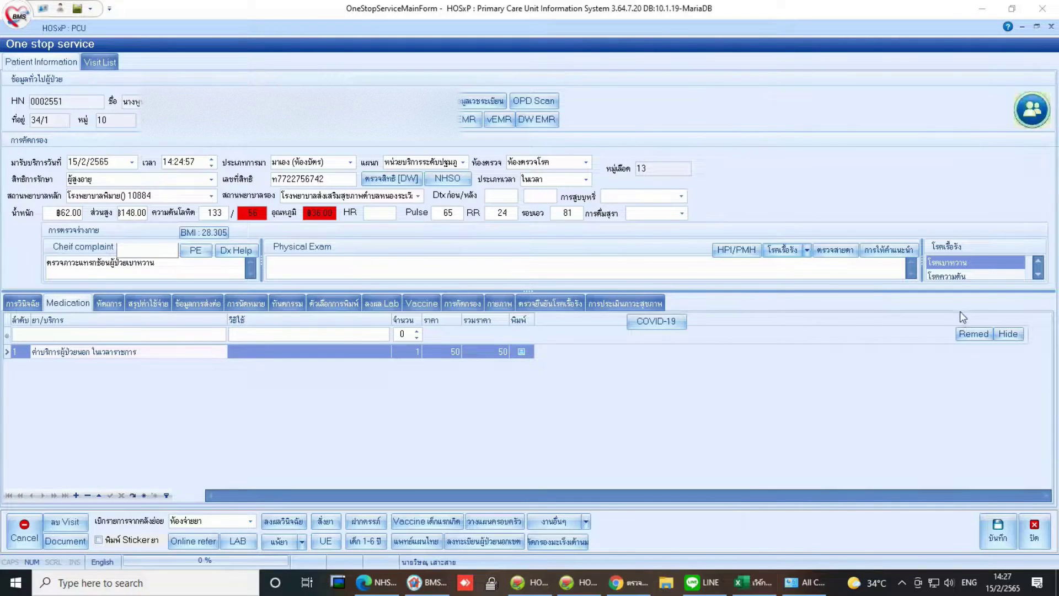
{"action": "left_click", "coordinate": [806, 249]}
{"action": "left_click", "coordinate": [803, 268]}
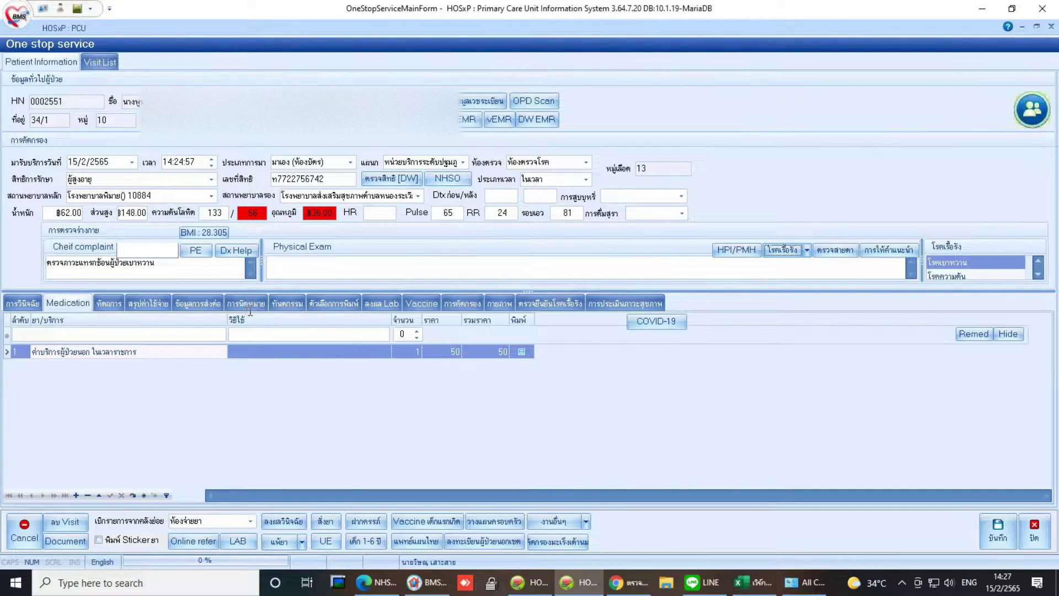
{"action": "double_click", "coordinate": [937, 262]}
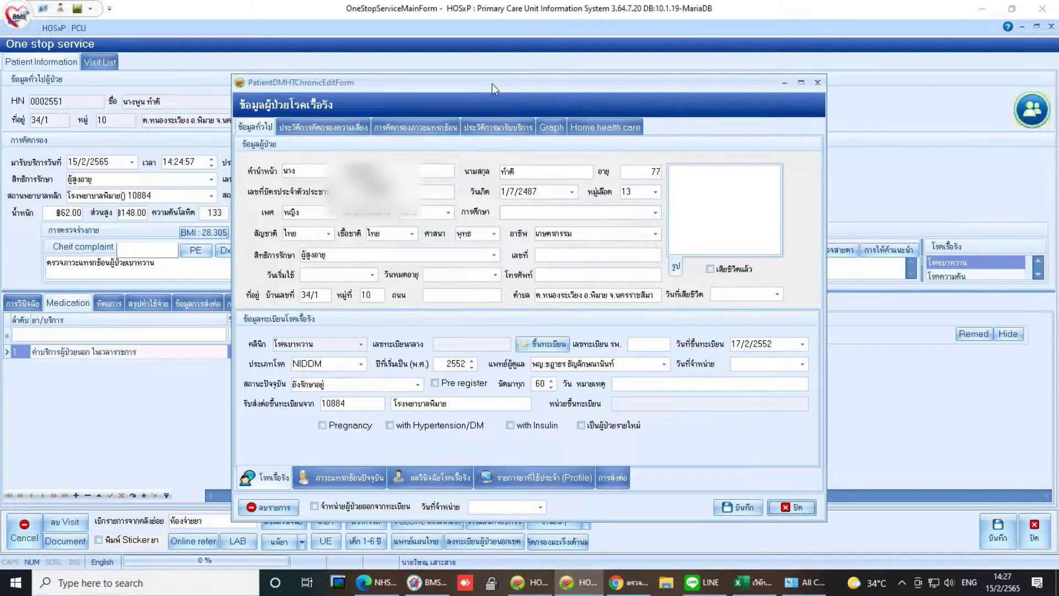
{"action": "left_click_drag", "start_coordinate": [493, 84], "coordinate": [458, 47]}
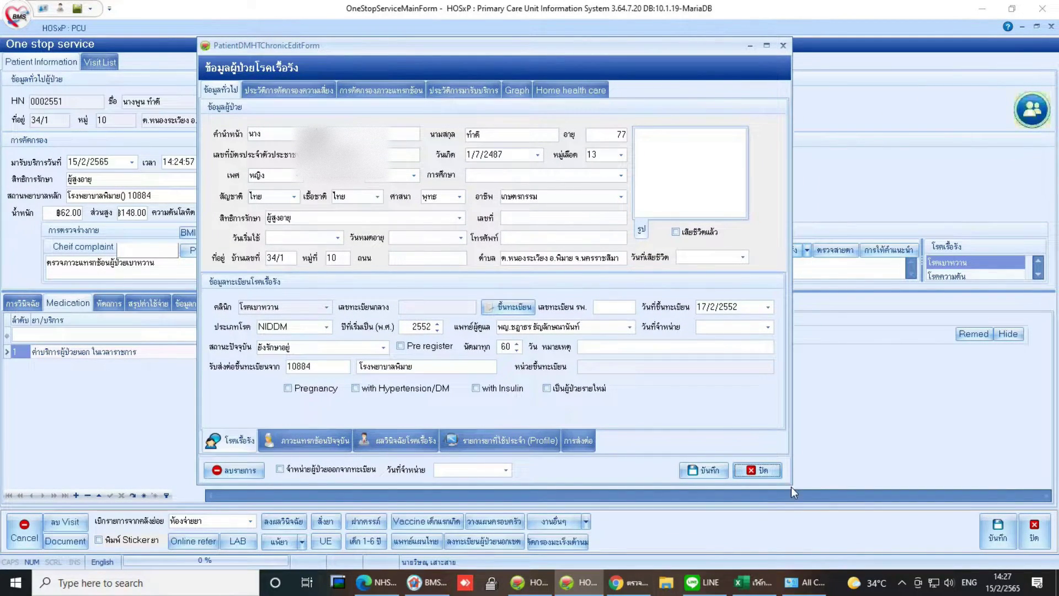
{"action": "left_click_drag", "start_coordinate": [792, 485], "coordinate": [943, 502]}
Start a new screening entry in the การคัดกรองภาวะแทรกซ้อน section of the diabetes record
{"action": "key", "text": "ctrl+2"}
{"action": "left_click_drag", "start_coordinate": [366, 208], "coordinate": [385, 94]}
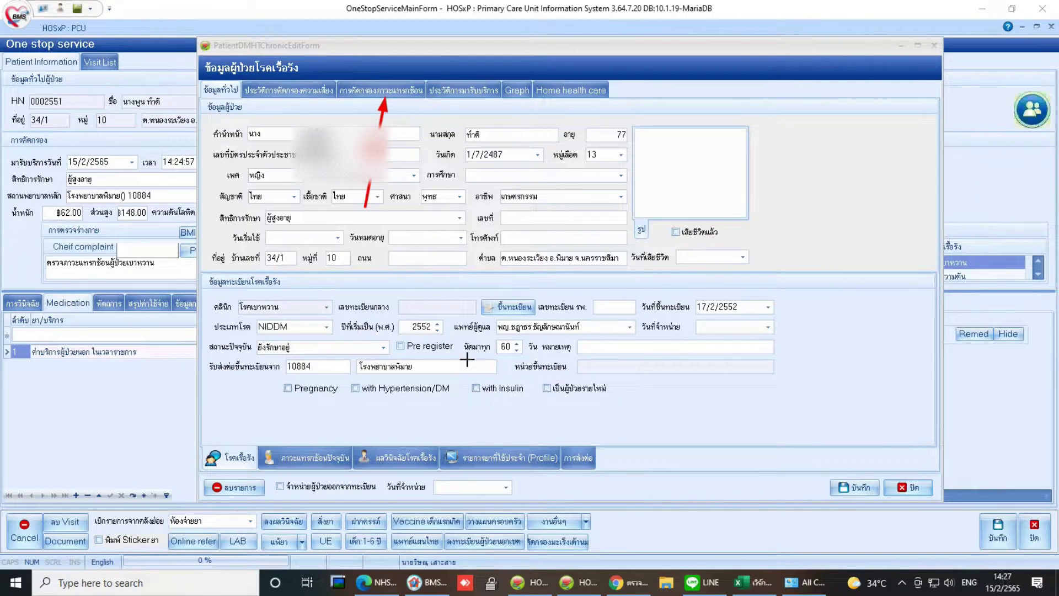
{"action": "key", "text": "e"}
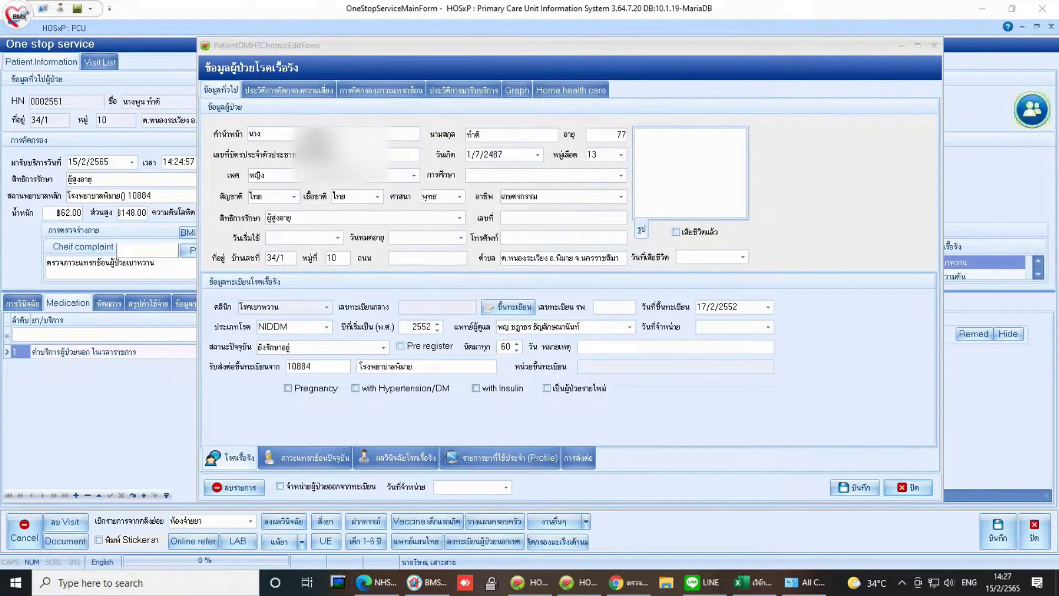
{"action": "left_click", "coordinate": [381, 85]}
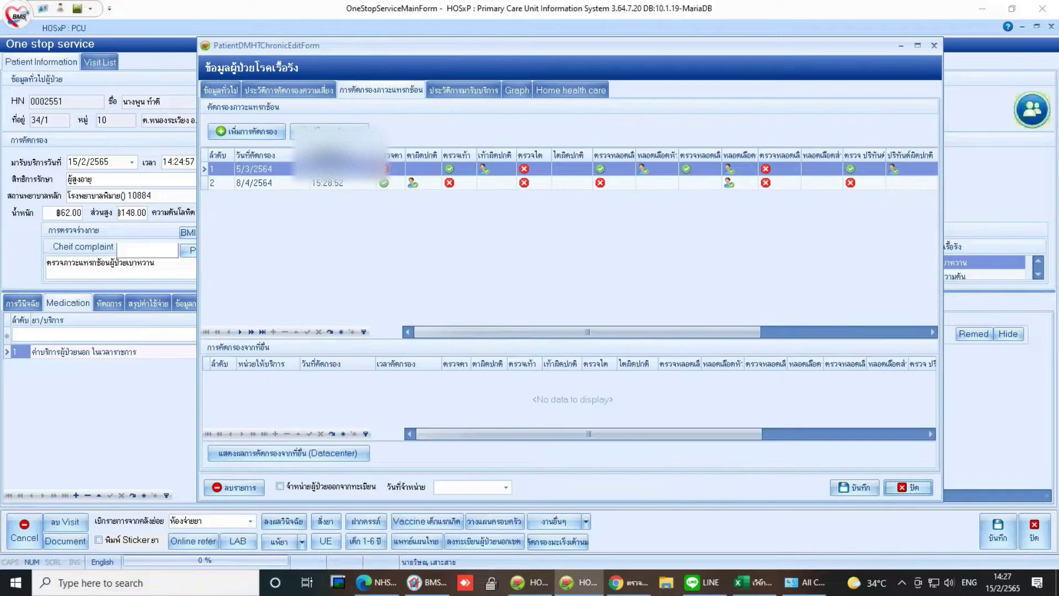
{"action": "key", "text": "ctrl+2"}
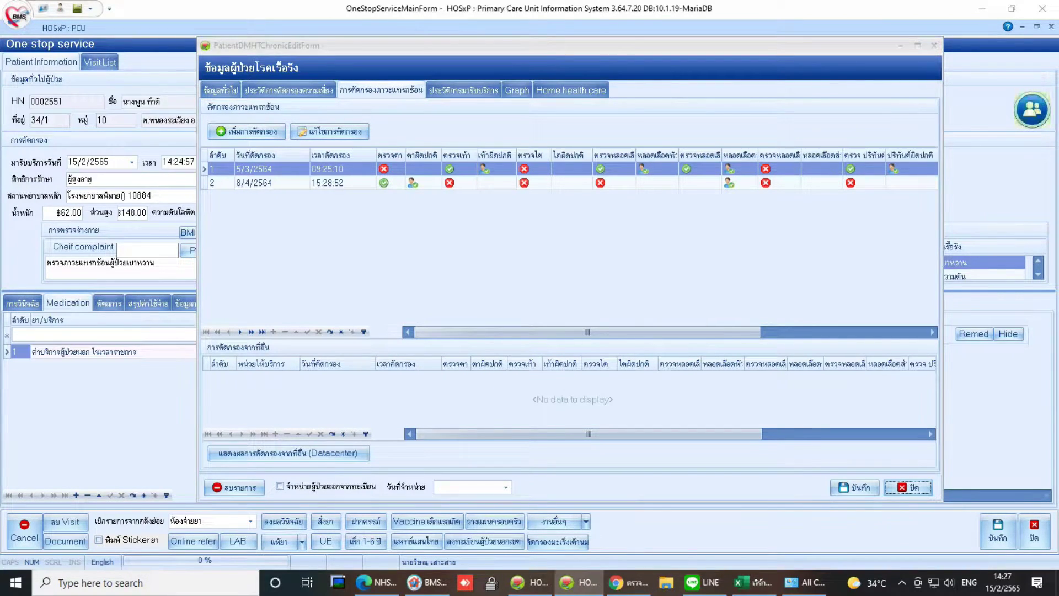
{"action": "left_click_drag", "start_coordinate": [199, 116], "coordinate": [288, 147]}
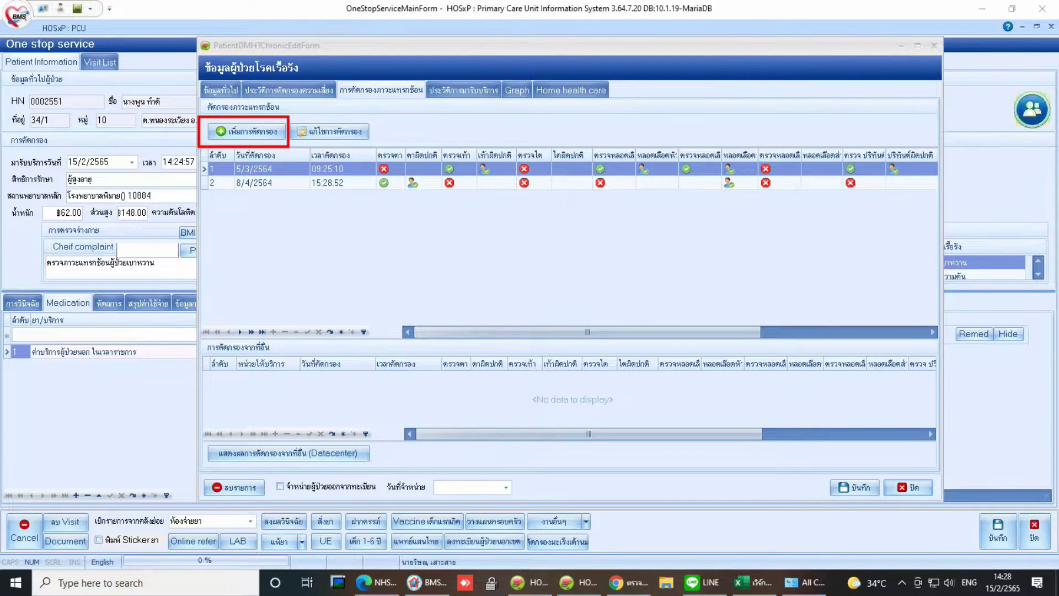
{"action": "key", "text": "Escape"}
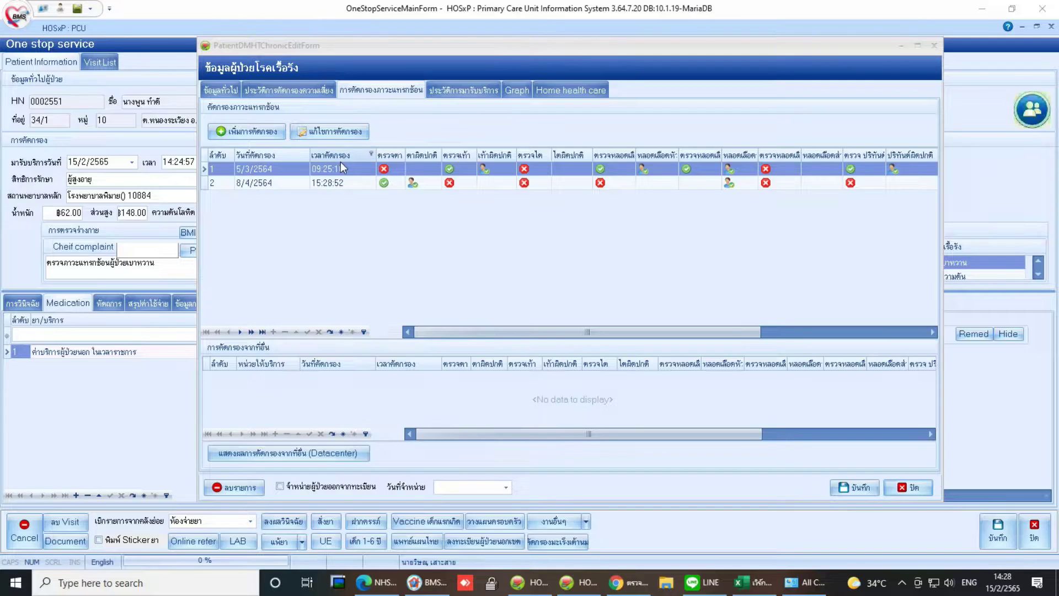
{"action": "left_click", "coordinate": [253, 131]}
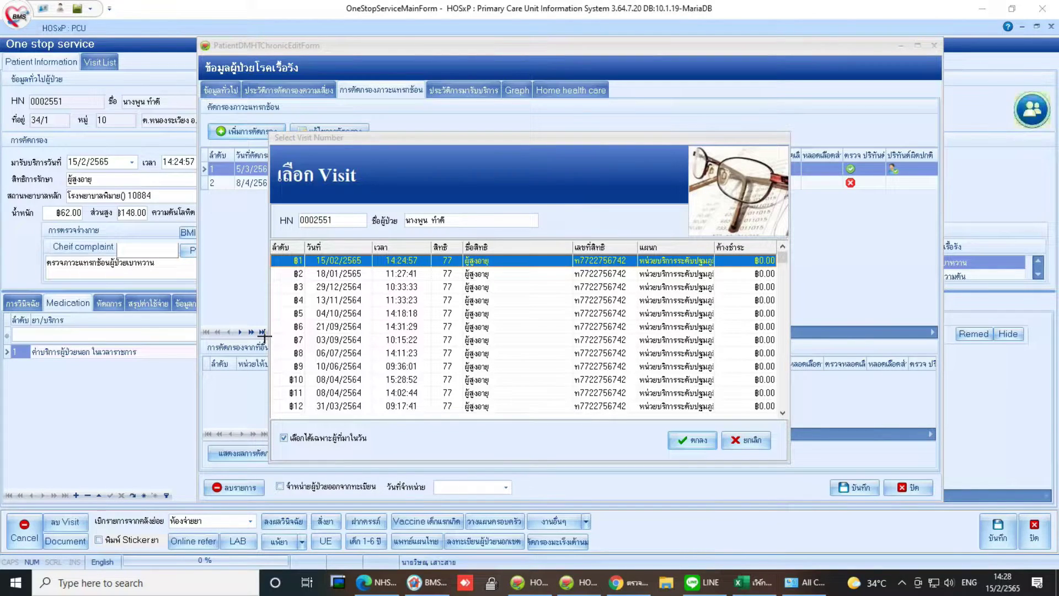
Turn off เลือกได้เฉพาะผู้ที่มาในวัน and choose the 15/02/2565 visit at 14:24:57 for the screening
{"action": "left_click_drag", "start_coordinate": [233, 302], "coordinate": [279, 431]}
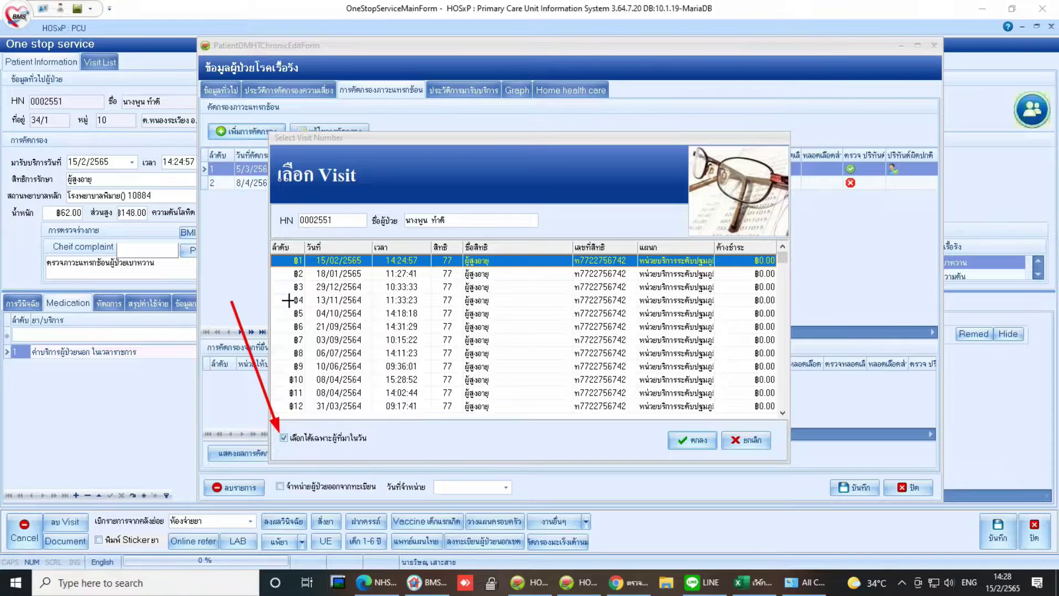
{"action": "left_click_drag", "start_coordinate": [245, 203], "coordinate": [322, 250]}
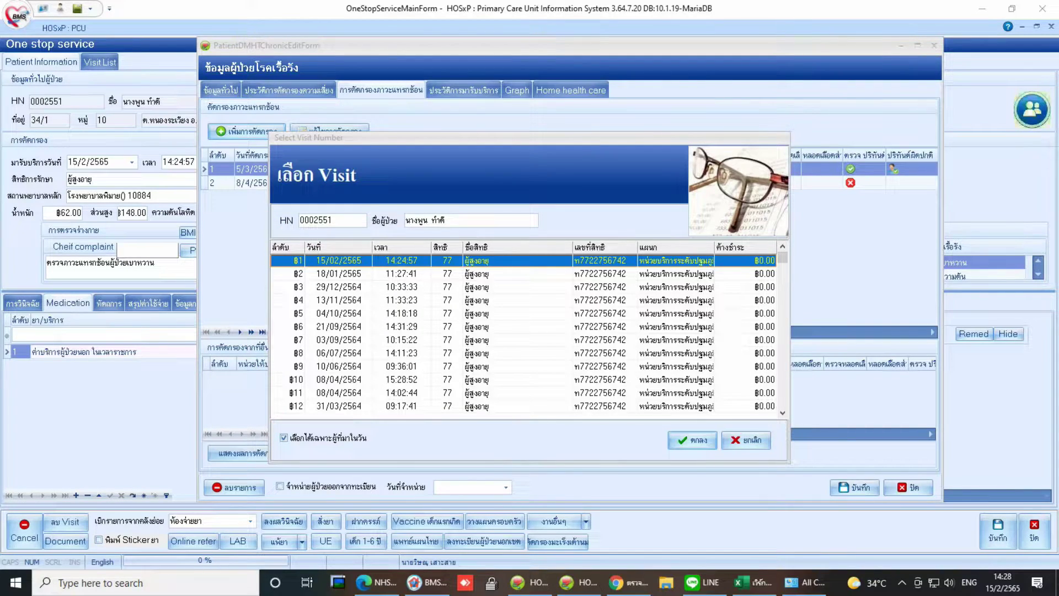
{"action": "left_click", "coordinate": [283, 438]}
{"action": "left_click", "coordinate": [361, 264]}
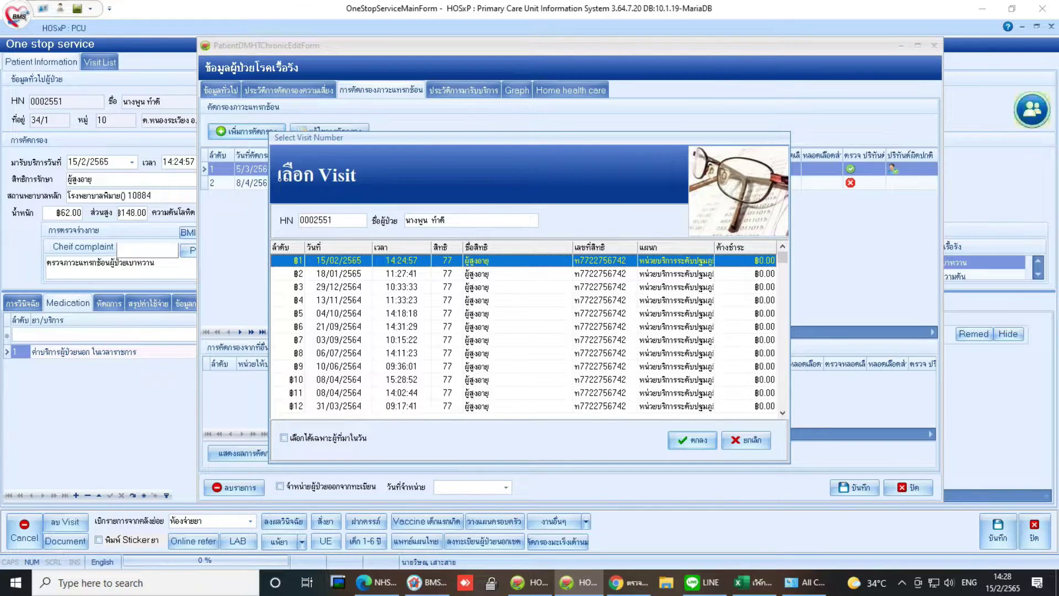
{"action": "left_click_drag", "start_coordinate": [575, 406], "coordinate": [669, 433]}
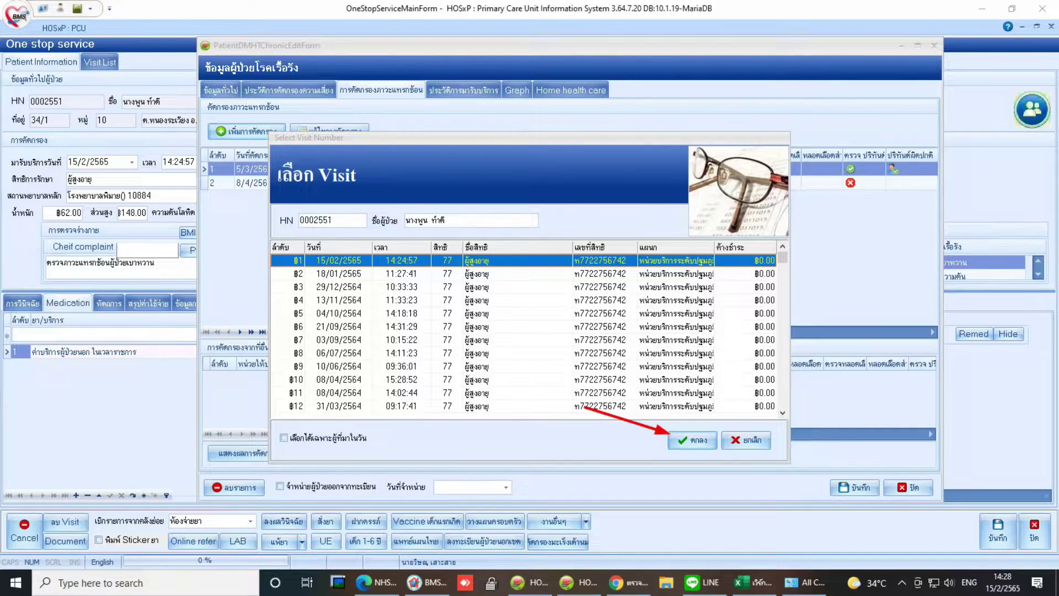
{"action": "left_click", "coordinate": [693, 439]}
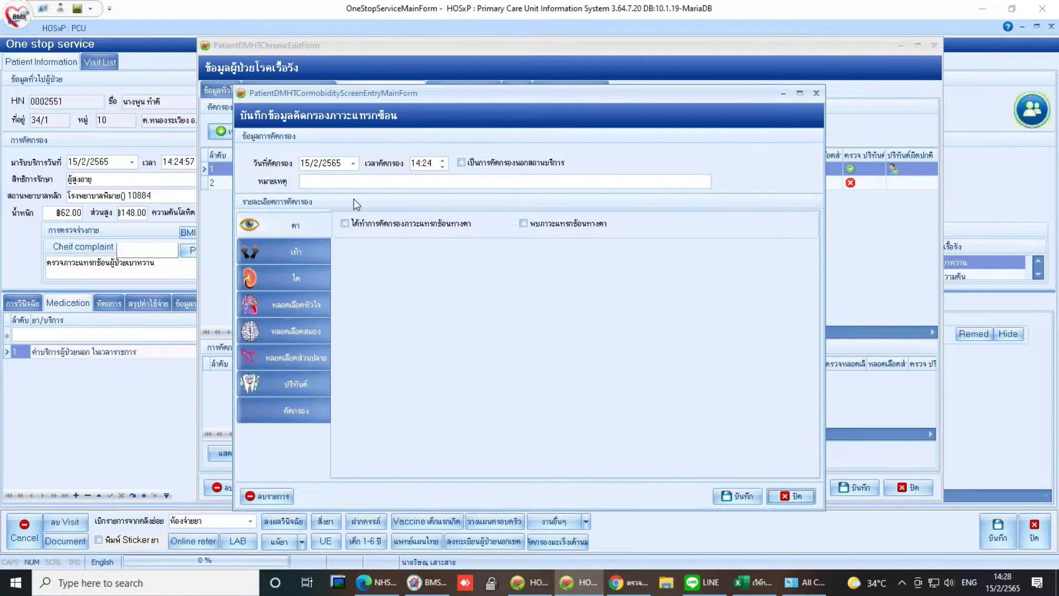
Mark the eye complication screening as done, with examination type Opthalmoscope and NO DR for both the left and right retina
{"action": "left_click", "coordinate": [367, 226]}
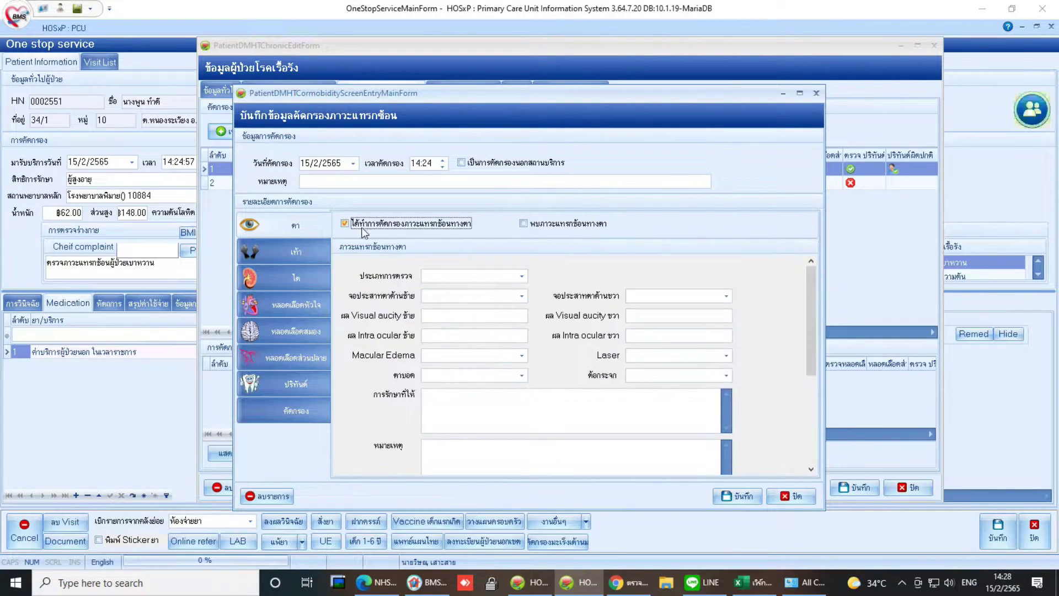
{"action": "left_click", "coordinate": [517, 276]}
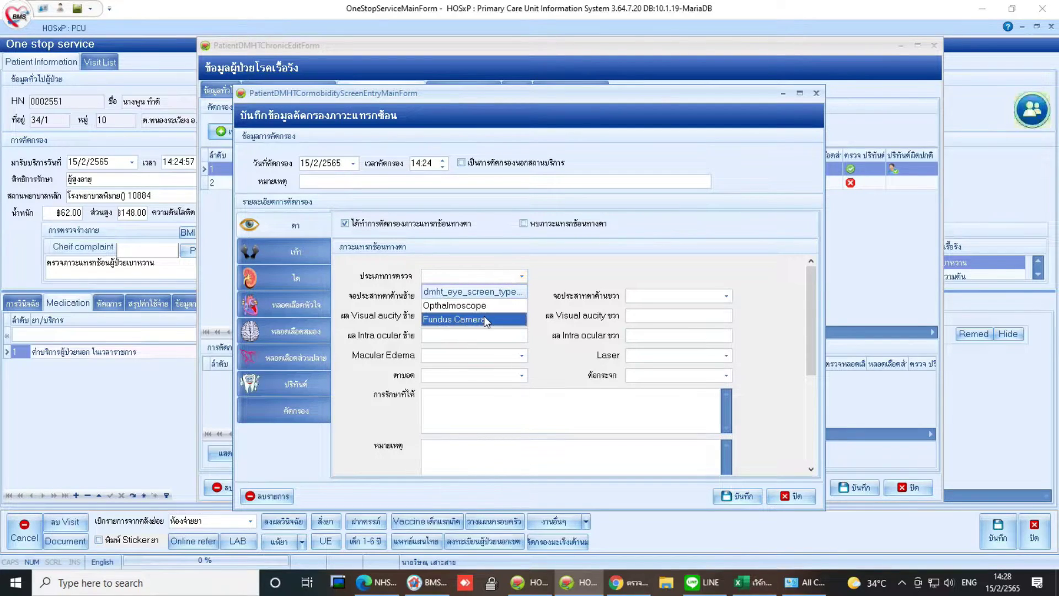
{"action": "left_click", "coordinate": [497, 305]}
{"action": "left_click", "coordinate": [522, 296]}
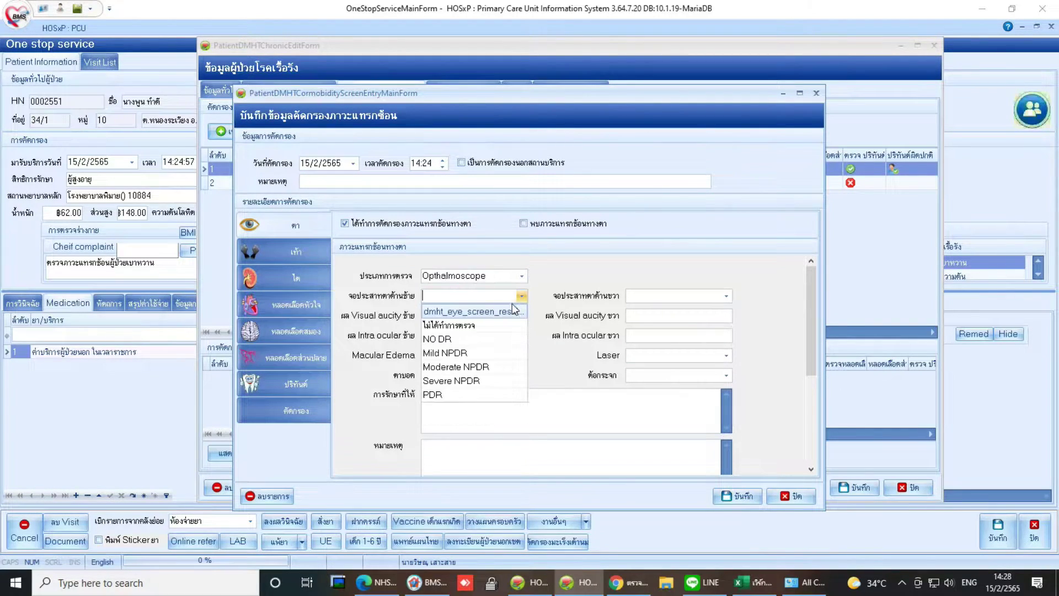
{"action": "left_click", "coordinate": [489, 338]}
{"action": "left_click", "coordinate": [727, 298]}
{"action": "left_click", "coordinate": [680, 339]}
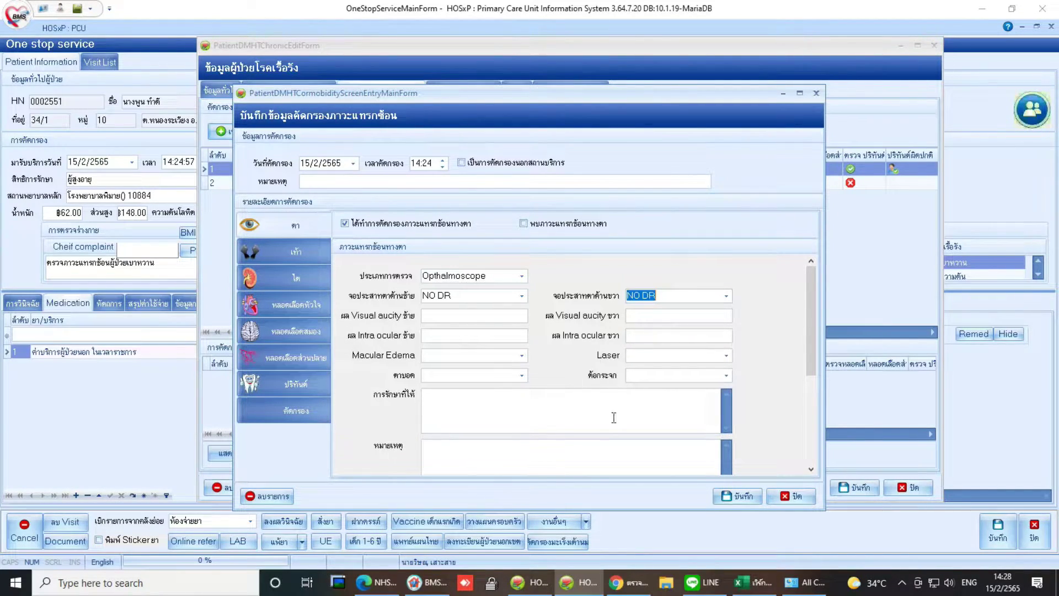
Set Macular Edema to ไม่มี / ไม่เป็น, Laser to ไม่ได้ยิง, blindness to ปกติ ไม่บอด and cataract to ปกติ ไม่เป็นต้อกระจก
{"action": "left_click", "coordinate": [514, 315]}
{"action": "left_click", "coordinate": [522, 355]}
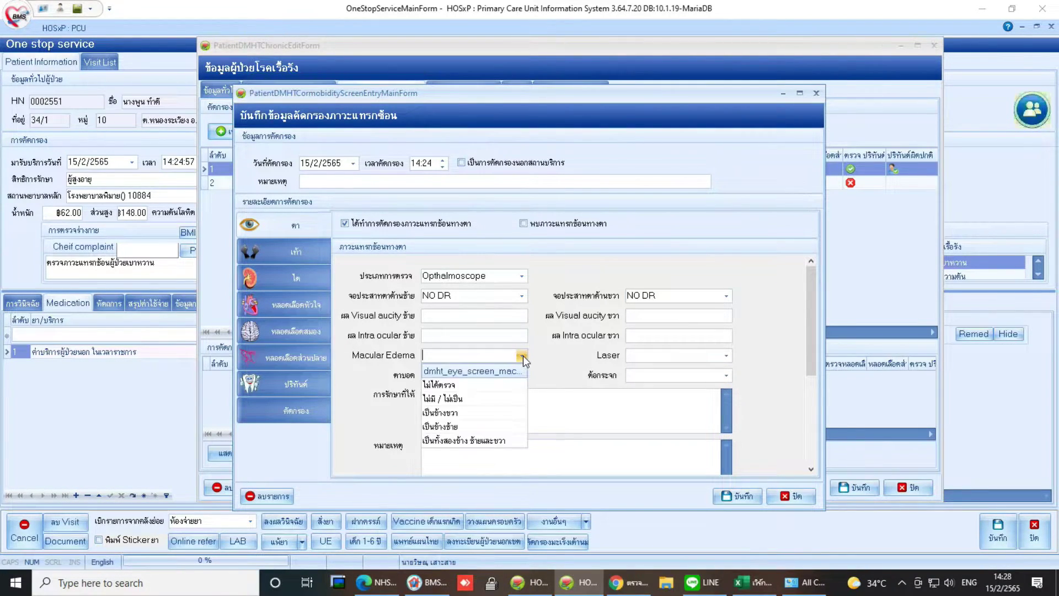
{"action": "left_click", "coordinate": [496, 398]}
{"action": "left_click", "coordinate": [723, 355]}
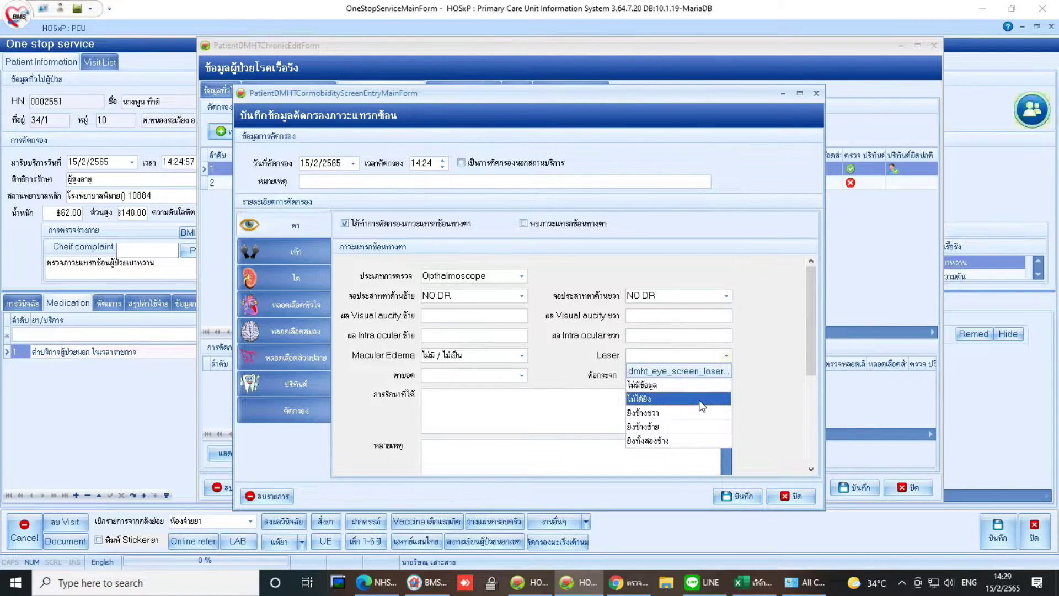
{"action": "left_click", "coordinate": [701, 398]}
{"action": "left_click", "coordinate": [522, 376]}
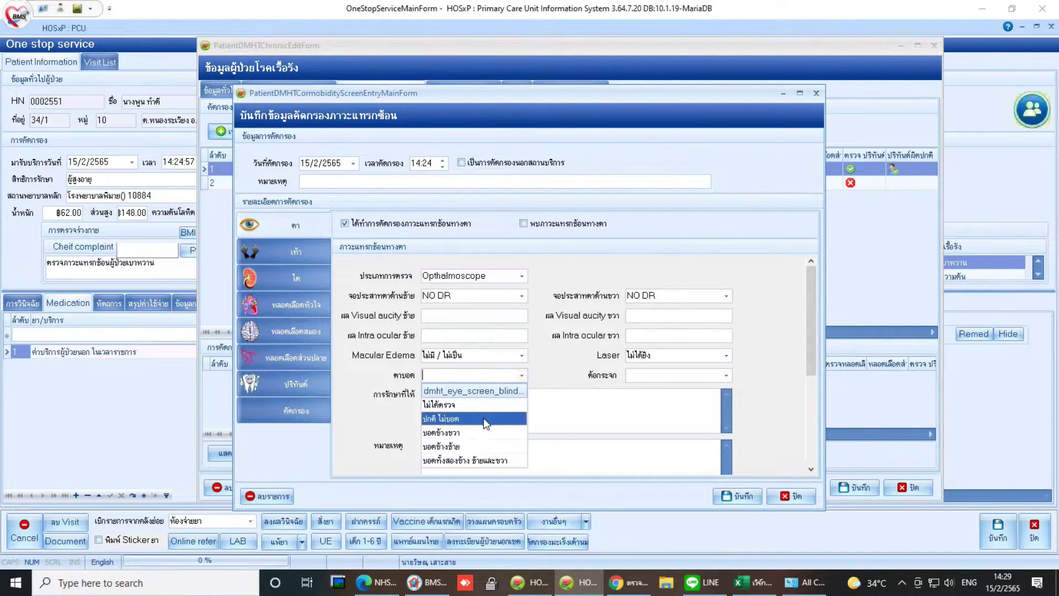
{"action": "left_click", "coordinate": [485, 413]}
{"action": "left_click", "coordinate": [726, 375]}
{"action": "left_click", "coordinate": [687, 415]}
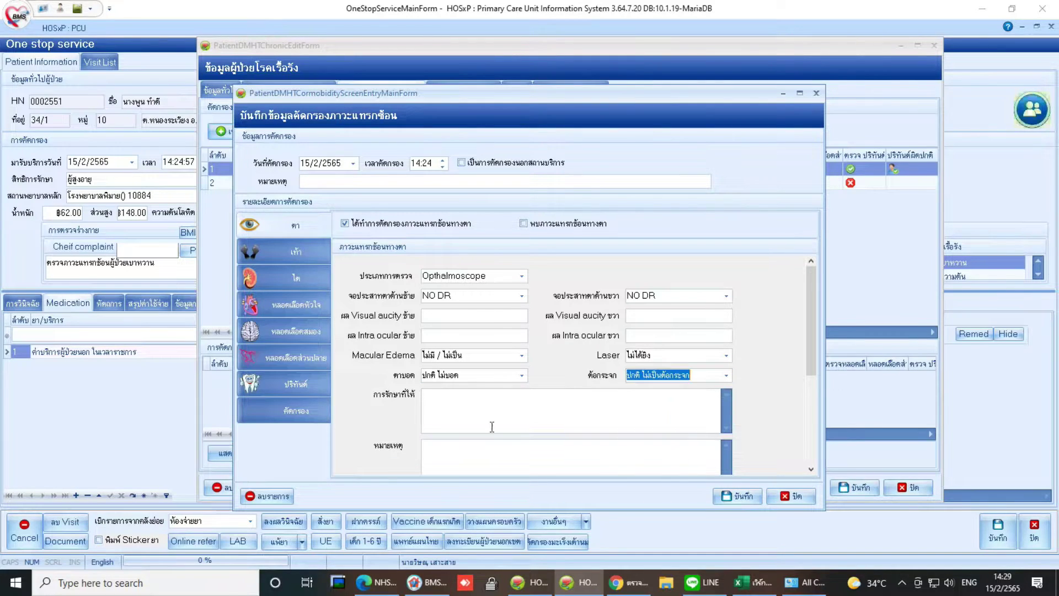
{"action": "scroll", "coordinate": [809, 331], "scroll_direction": "down", "scroll_amount": 3}
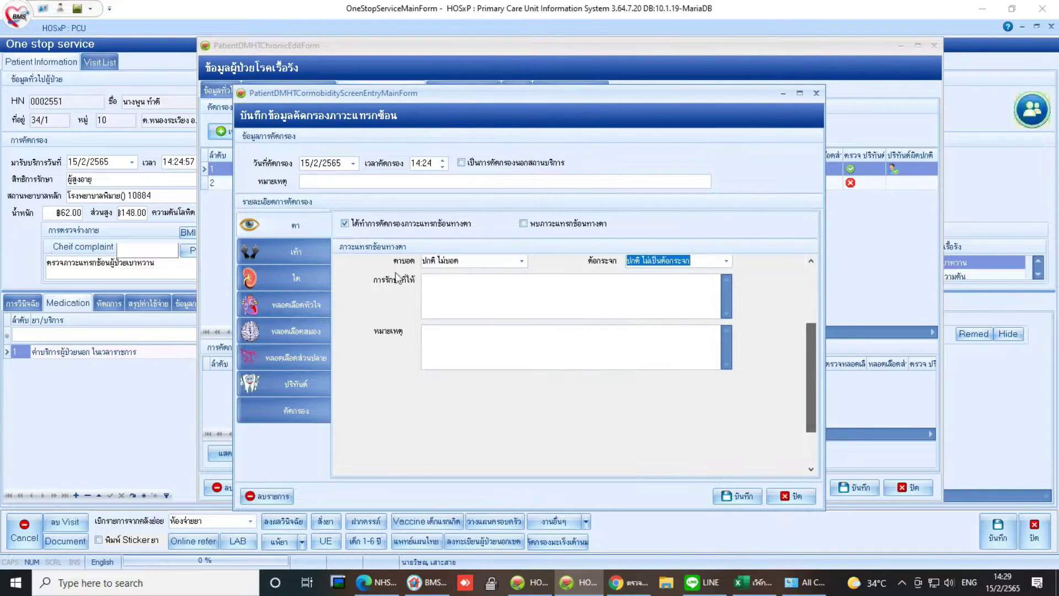
Mark the foot complication screening as done with foot-care advice given, and set both the left and right foot results to Low Risk
{"action": "left_click", "coordinate": [307, 252]}
{"action": "left_click", "coordinate": [444, 225]}
{"action": "left_click", "coordinate": [662, 224]}
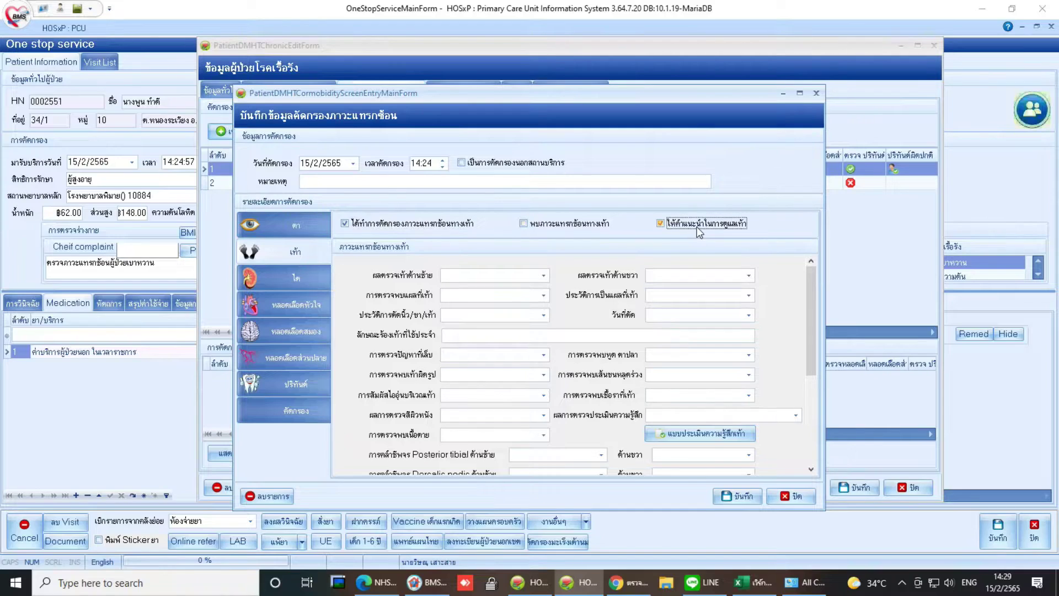
{"action": "left_click", "coordinate": [538, 276]}
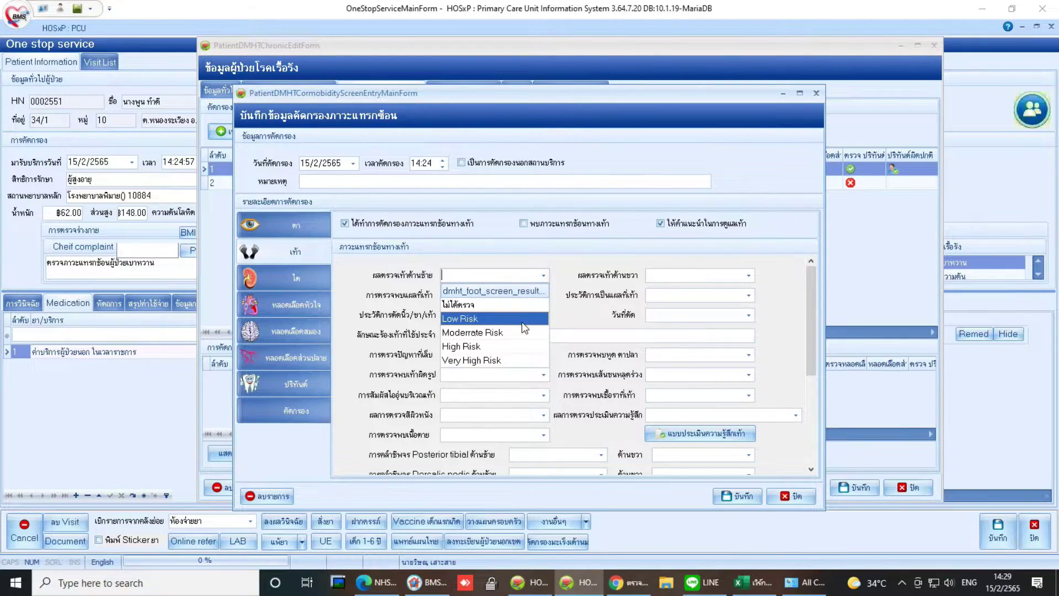
{"action": "left_click", "coordinate": [496, 318]}
{"action": "left_click", "coordinate": [748, 276]}
{"action": "left_click", "coordinate": [715, 315]}
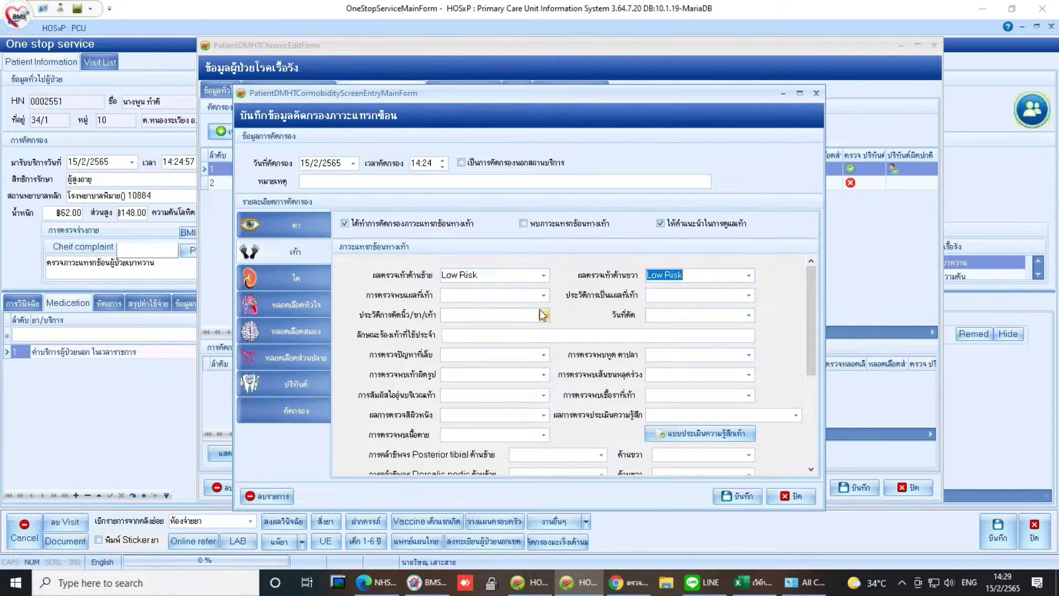
Review the result options for the left retina in the eye complication screening
{"action": "left_click", "coordinate": [310, 224]}
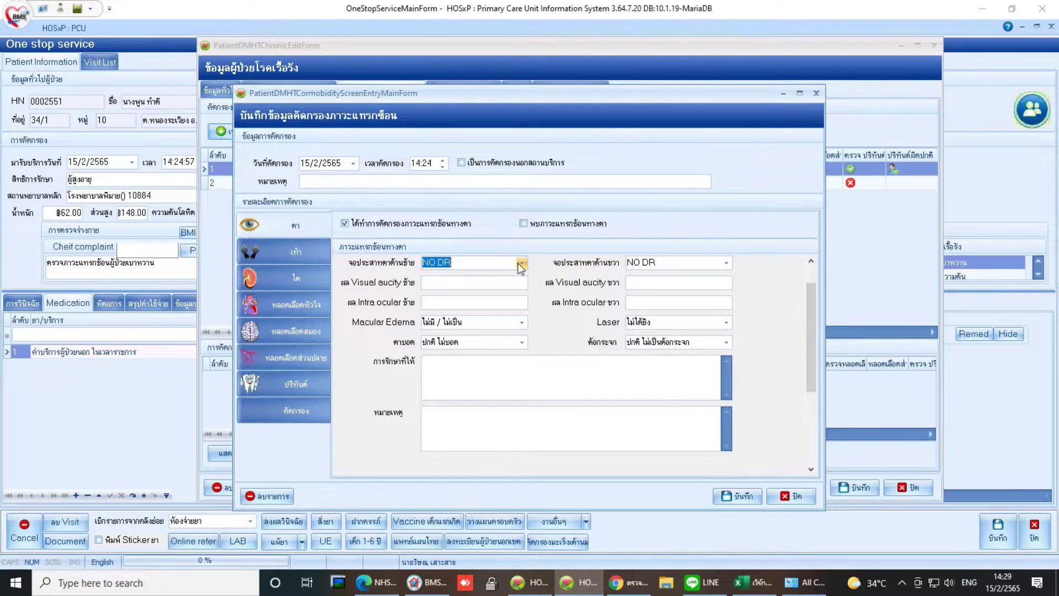
{"action": "left_click", "coordinate": [521, 264]}
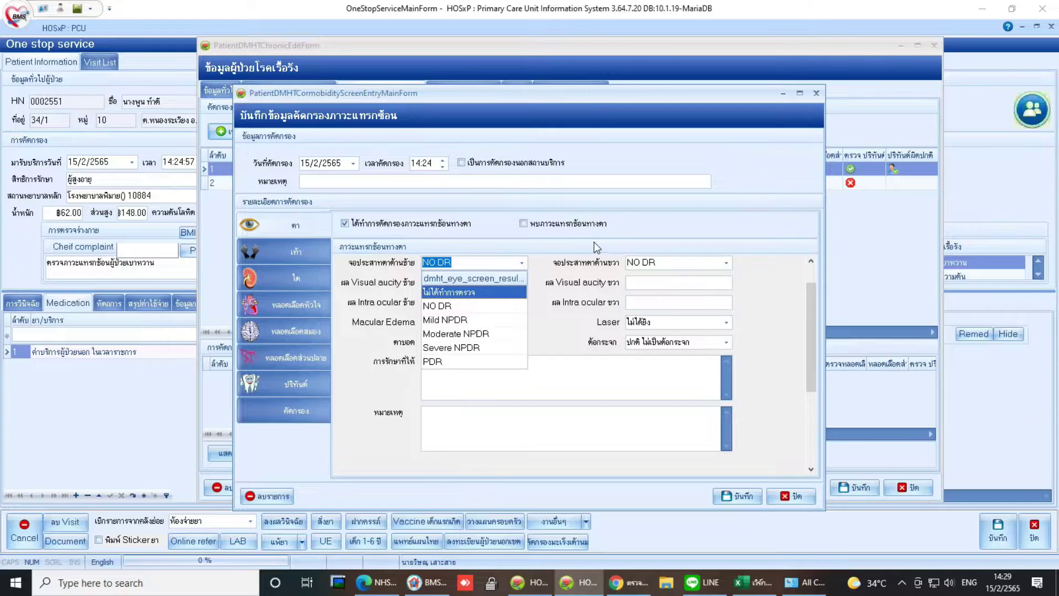
{"action": "left_click", "coordinate": [499, 259]}
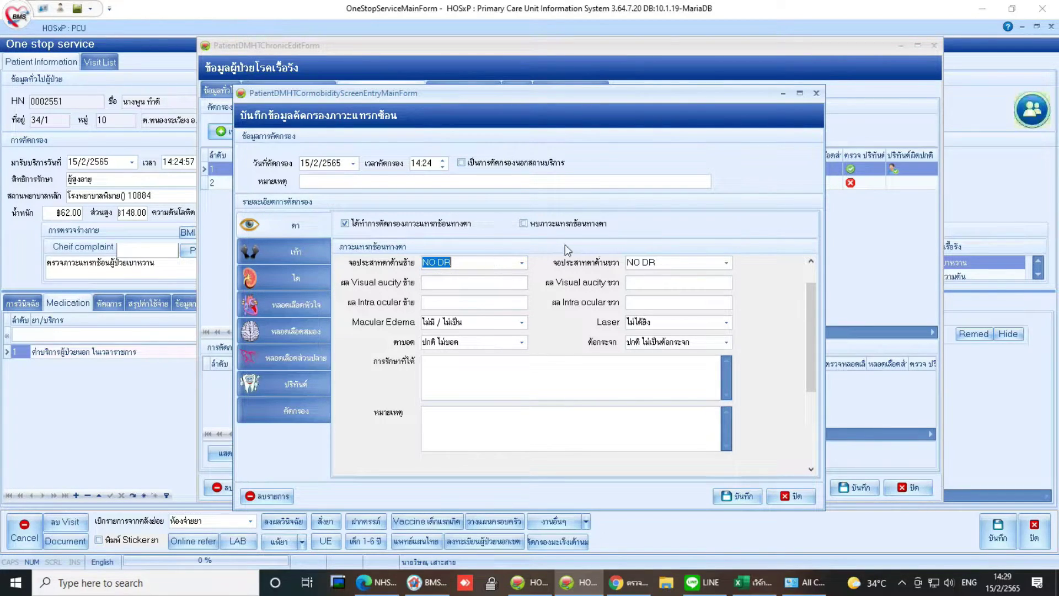
In the foot screening, set wound findings to ปกติ, ulcer history to ไม่เคยเป็นแผลที่เท้ามาก่อน and amputation history to ไม่เคยมีประวัติตัด นิ้ว/ขา/เท้า มาก่อน
{"action": "left_click", "coordinate": [292, 251]}
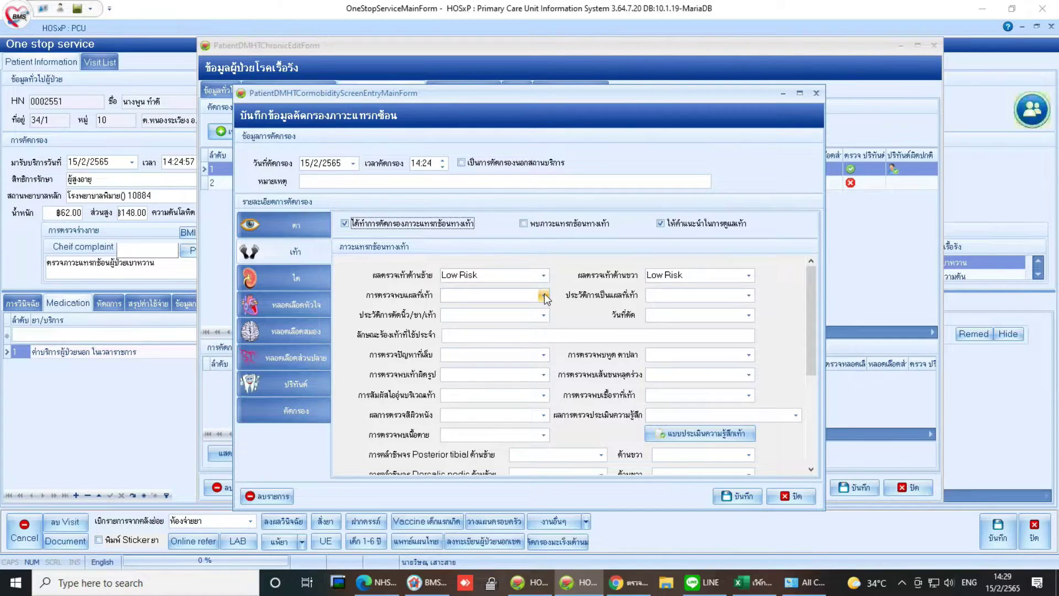
{"action": "left_click", "coordinate": [544, 296]}
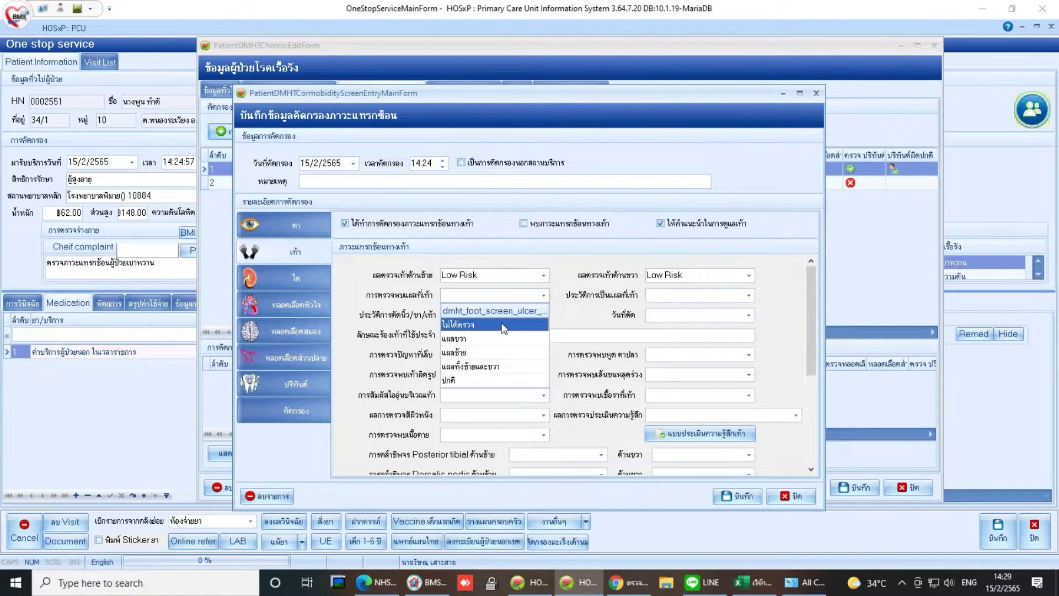
{"action": "left_click", "coordinate": [477, 380]}
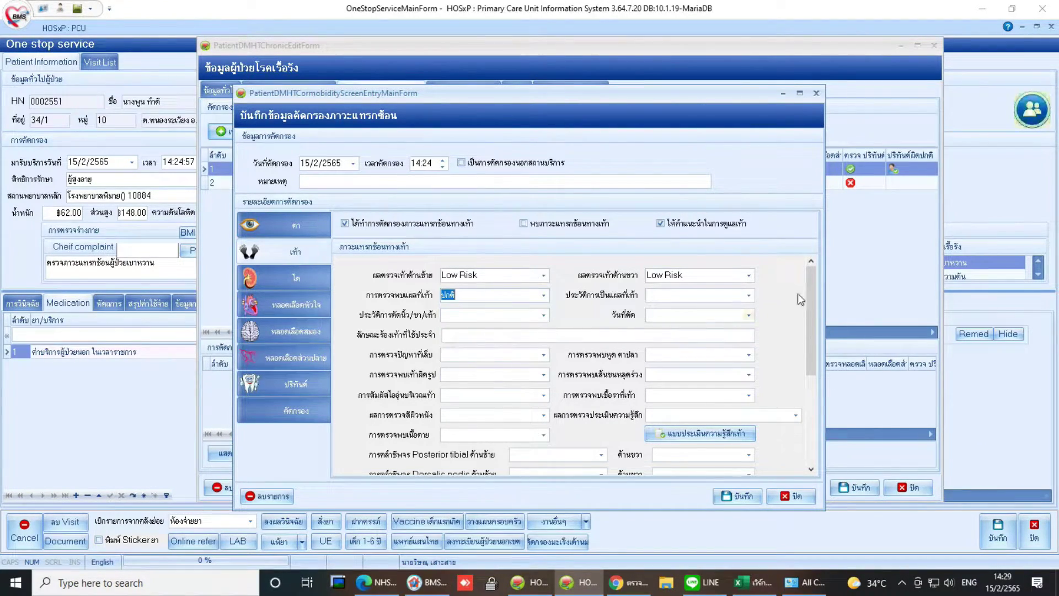
{"action": "left_click", "coordinate": [749, 295]}
{"action": "left_click", "coordinate": [687, 353]}
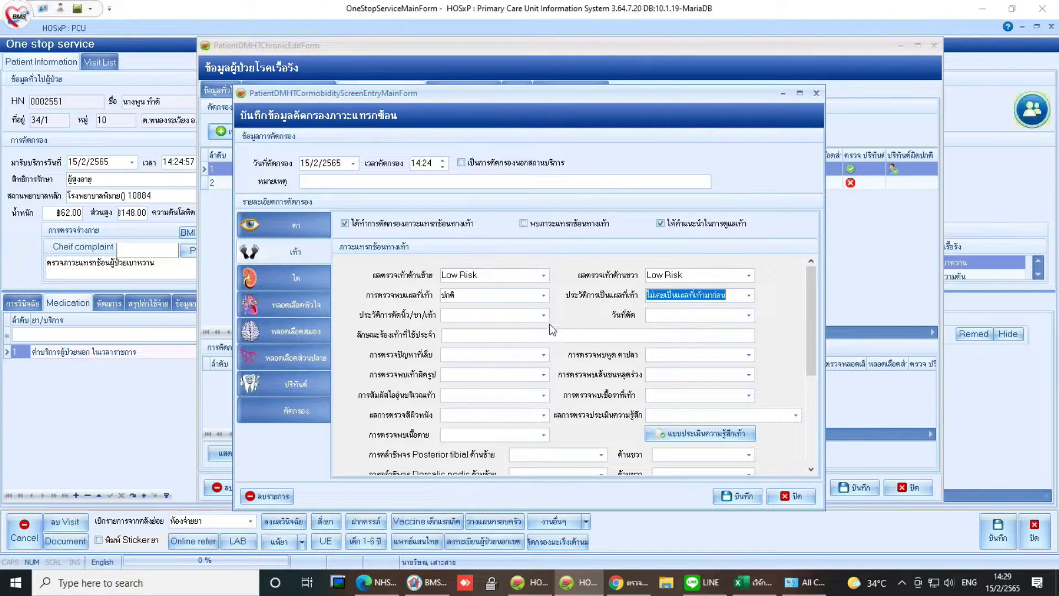
{"action": "left_click", "coordinate": [544, 316]}
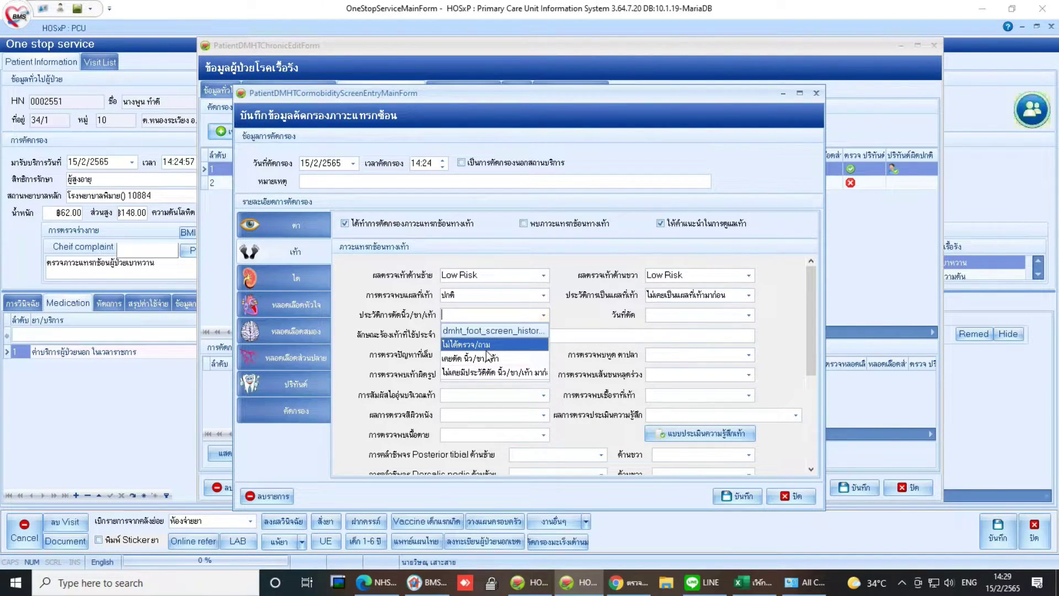
{"action": "left_click", "coordinate": [477, 373]}
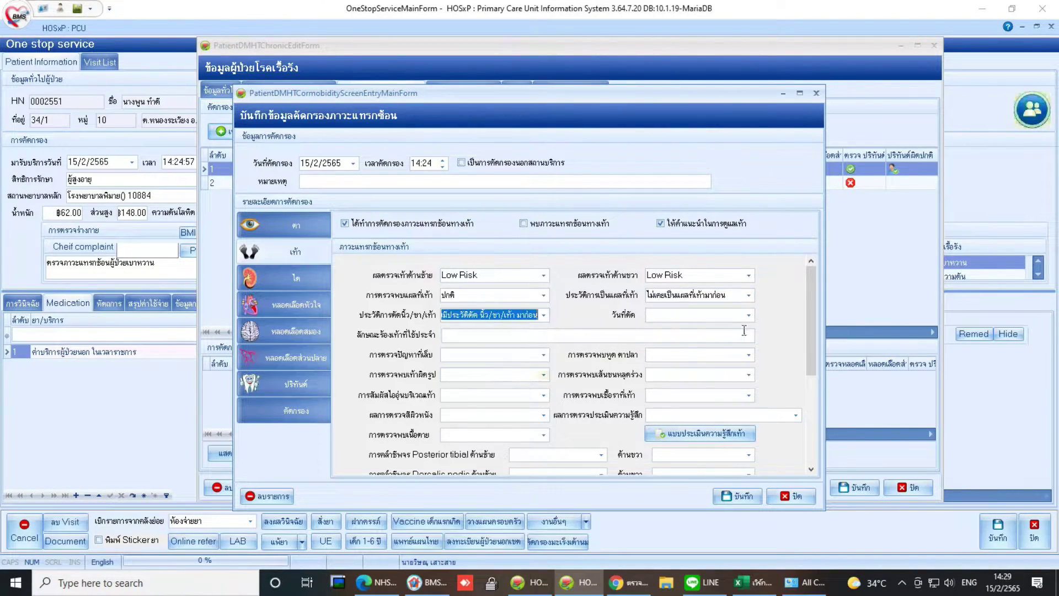
Enter สวม in Thai as the description of the regularly worn footwear (ลักษณะร้องเท้าที่ใช้ประจำ)
{"action": "left_click", "coordinate": [485, 334]}
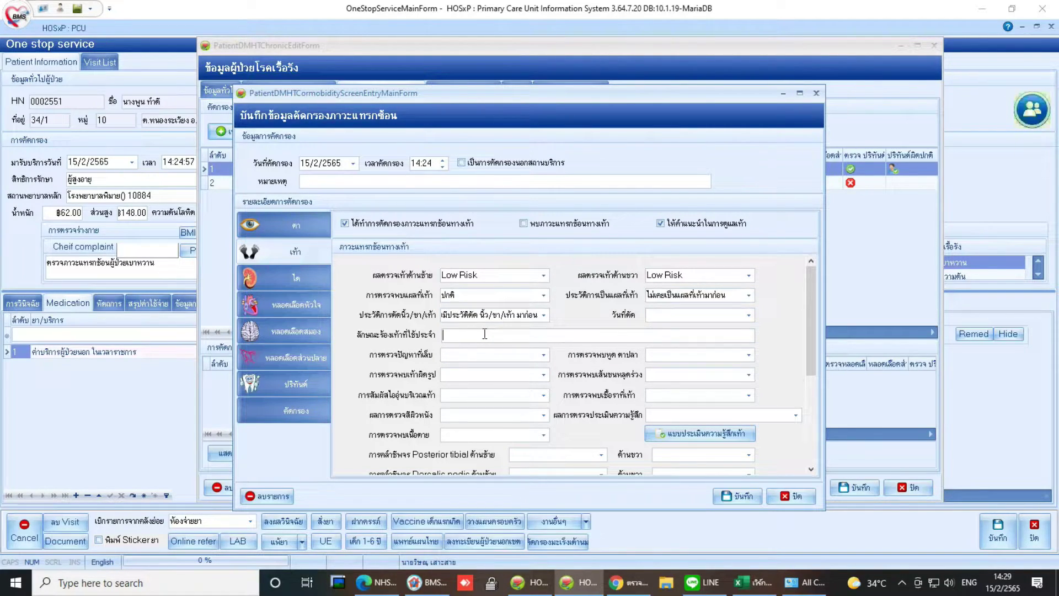
{"action": "type", "text": "l;"}
{"action": "key", "text": "grave"}
{"action": "type", "text": "สวม"}
Set nail problems to ไม่มีปัญหา, warts and corns to ไม่พบหูด, foot deformity to ตรวจไม่พบเท้าผิดรูป ใดๆ and hair loss to ตรวจไม่พบขนหลุดร่วง
{"action": "left_click", "coordinate": [543, 354]}
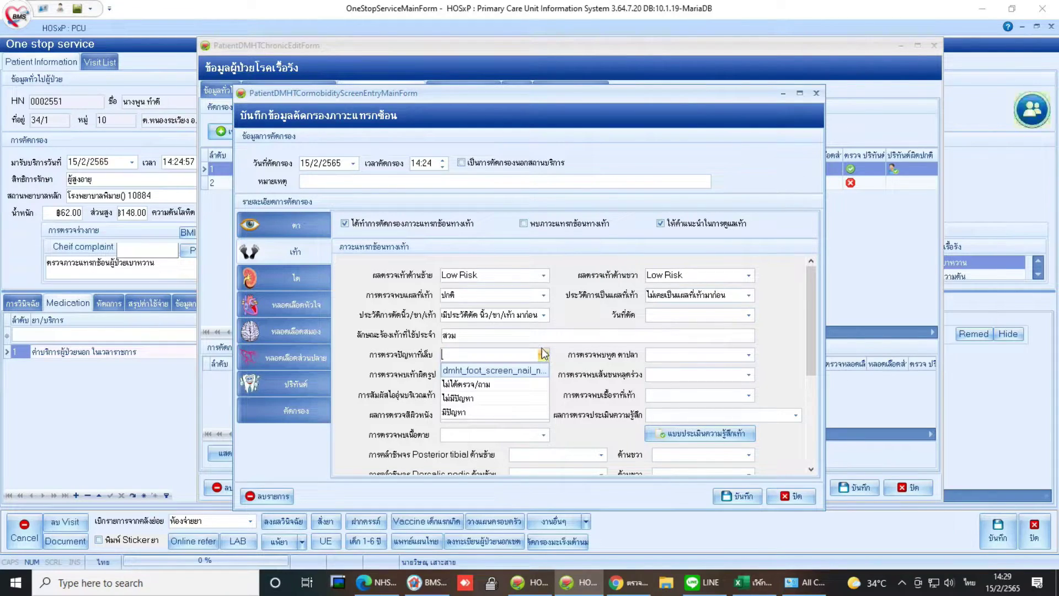
{"action": "left_click", "coordinate": [500, 395]}
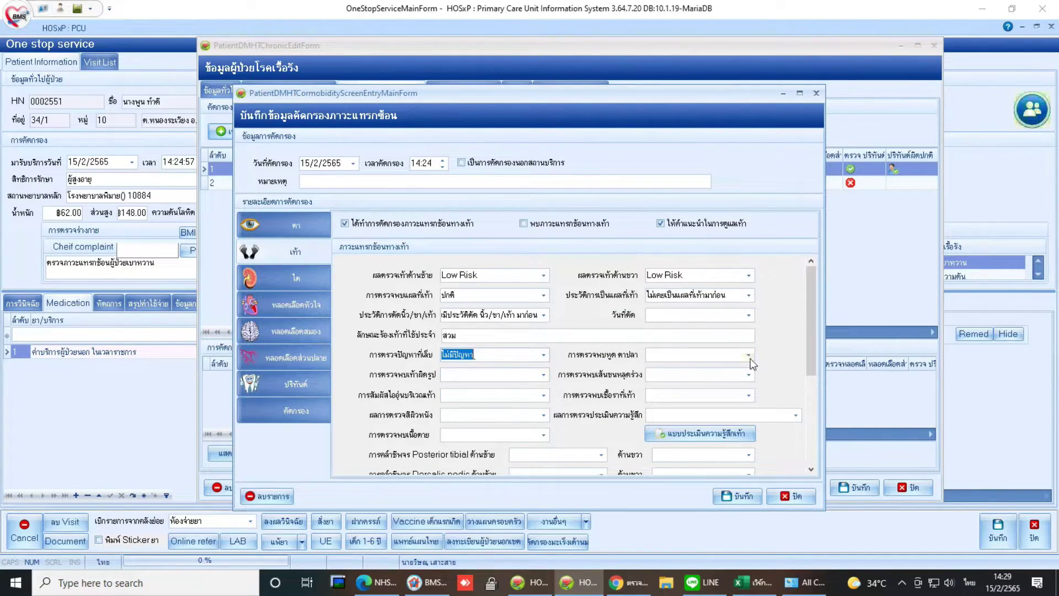
{"action": "left_click", "coordinate": [748, 355]}
{"action": "left_click", "coordinate": [678, 397]}
{"action": "left_click", "coordinate": [543, 375]}
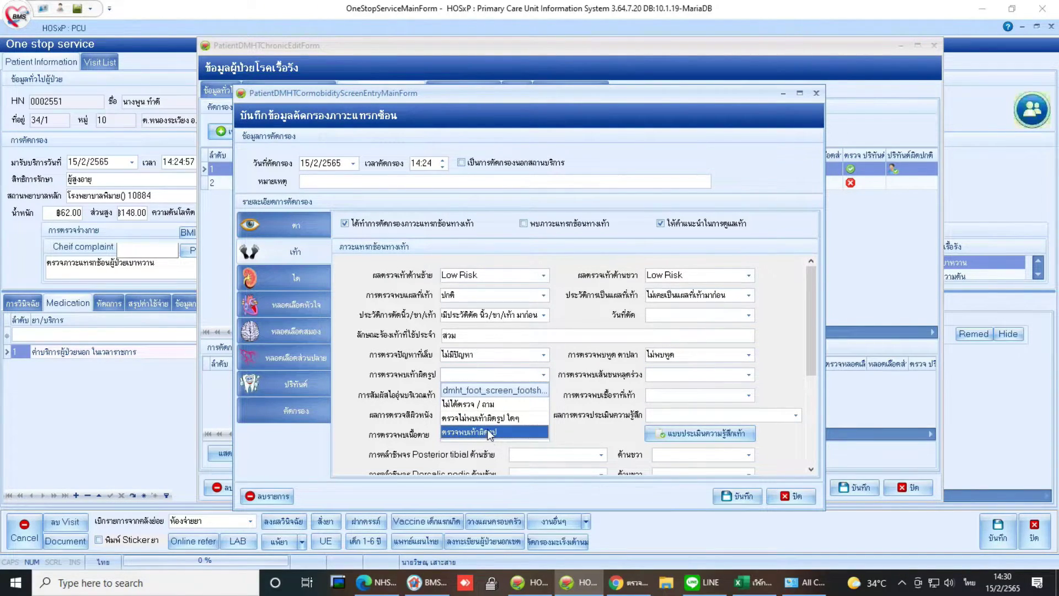
{"action": "left_click", "coordinate": [508, 419]}
{"action": "left_click", "coordinate": [751, 376]}
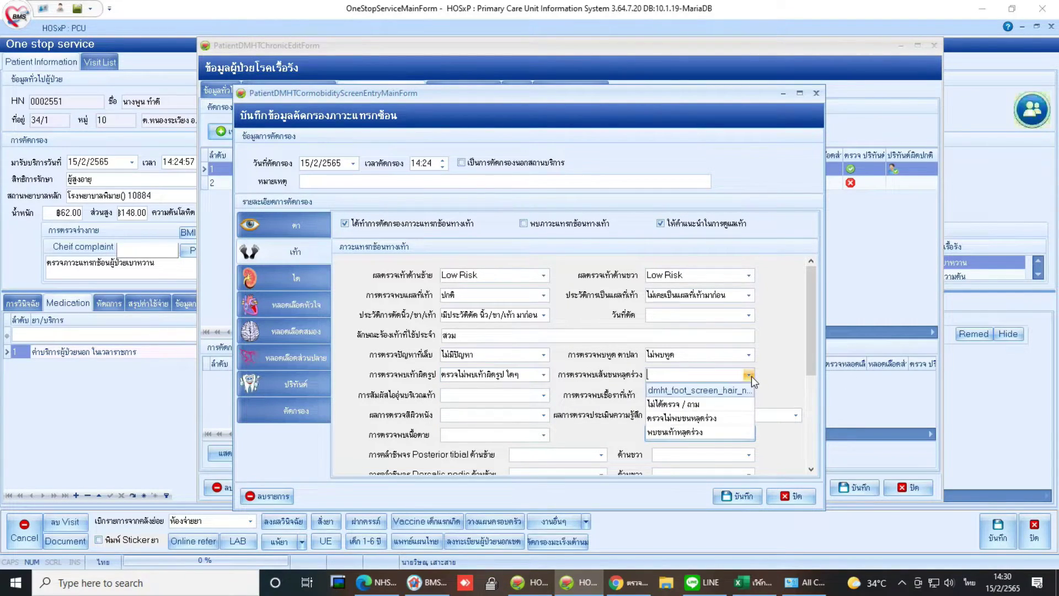
{"action": "left_click", "coordinate": [717, 418]}
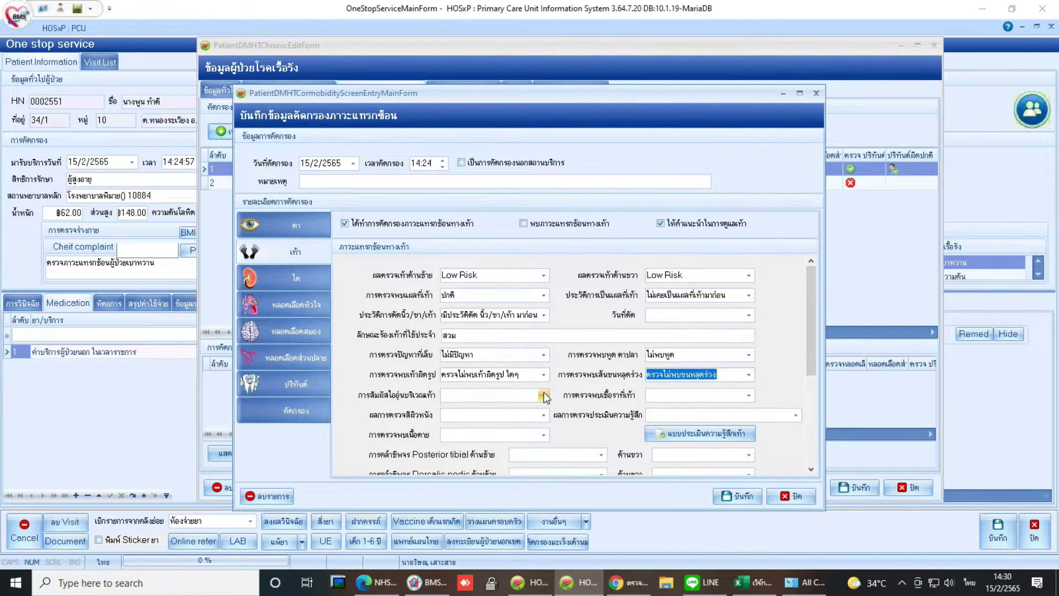
Set foot warmth to สัมผัสได้ถึงไออุ่น, fungal findings to ตรวจดูแล้วไม่พบเชื้อรา and skin colour to ปกติ สีผิวราวกับคนปกติทั่วไป
{"action": "left_click", "coordinate": [544, 396]}
{"action": "left_click", "coordinate": [503, 438]}
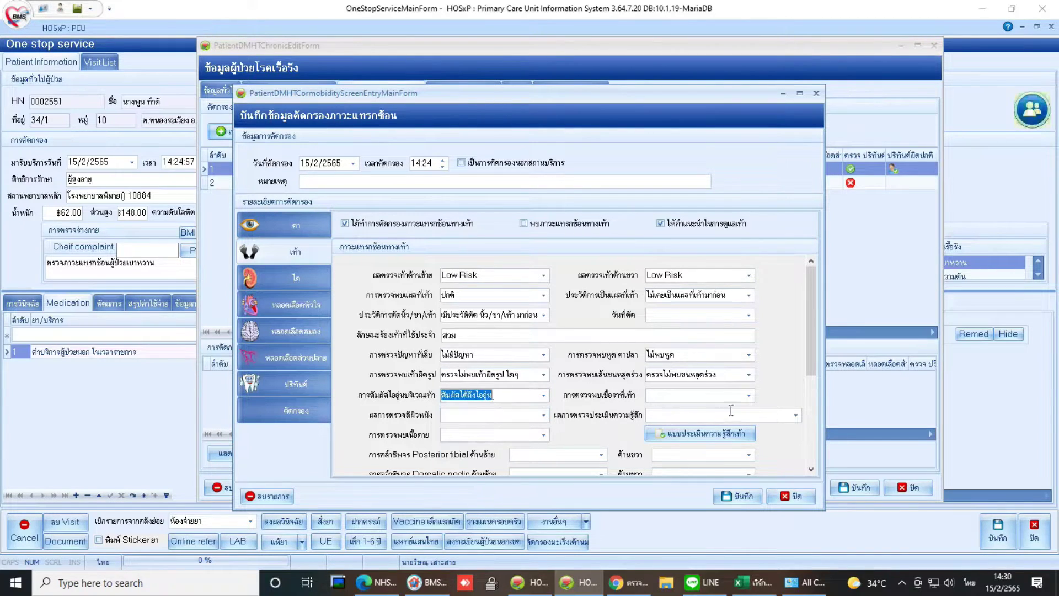
{"action": "left_click", "coordinate": [749, 395]}
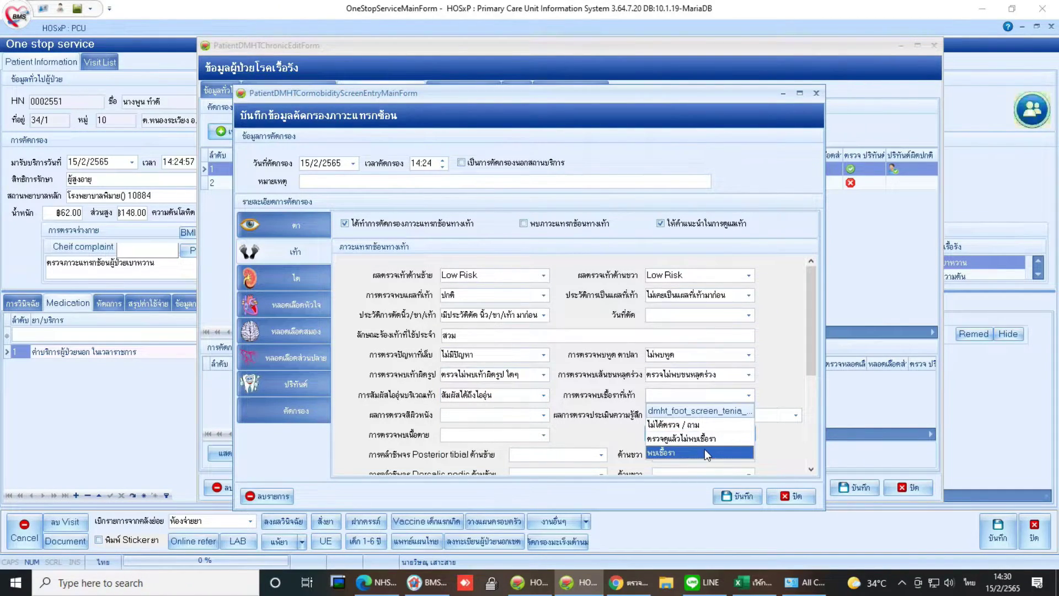
{"action": "left_click", "coordinate": [685, 439]}
{"action": "left_click", "coordinate": [544, 416]}
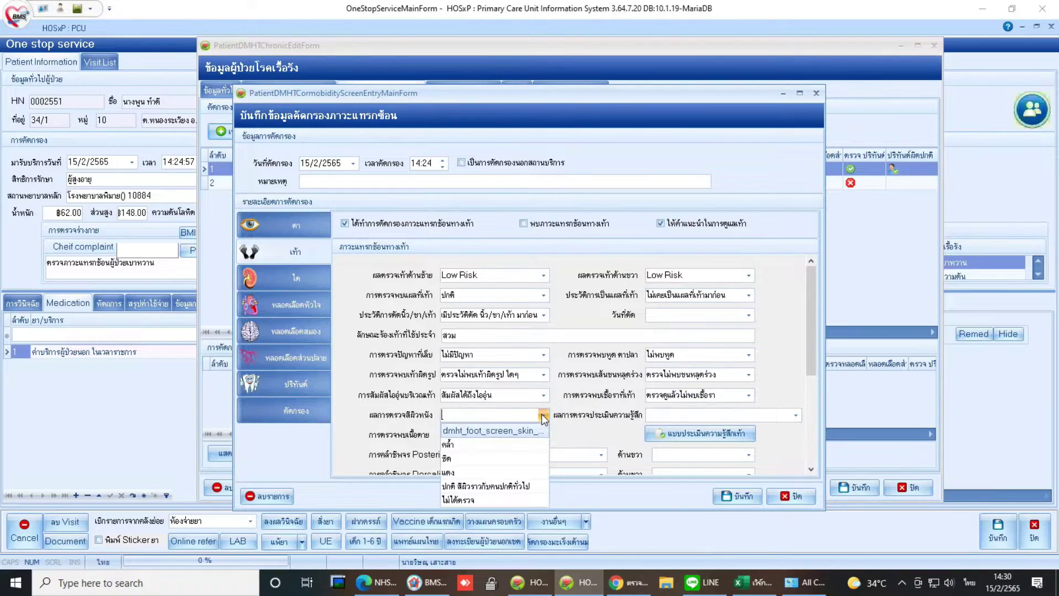
{"action": "left_click", "coordinate": [497, 486]}
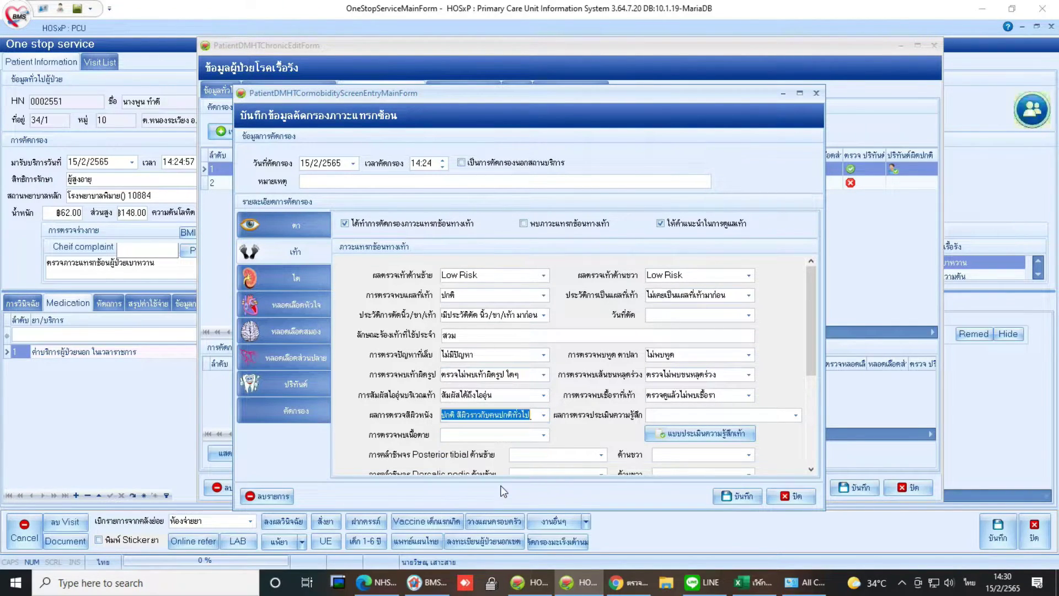
Record the foot sensation assessment with points 1, 2, 3 and 5 on both feet as ปกติ, and close the form
{"action": "left_click", "coordinate": [728, 436]}
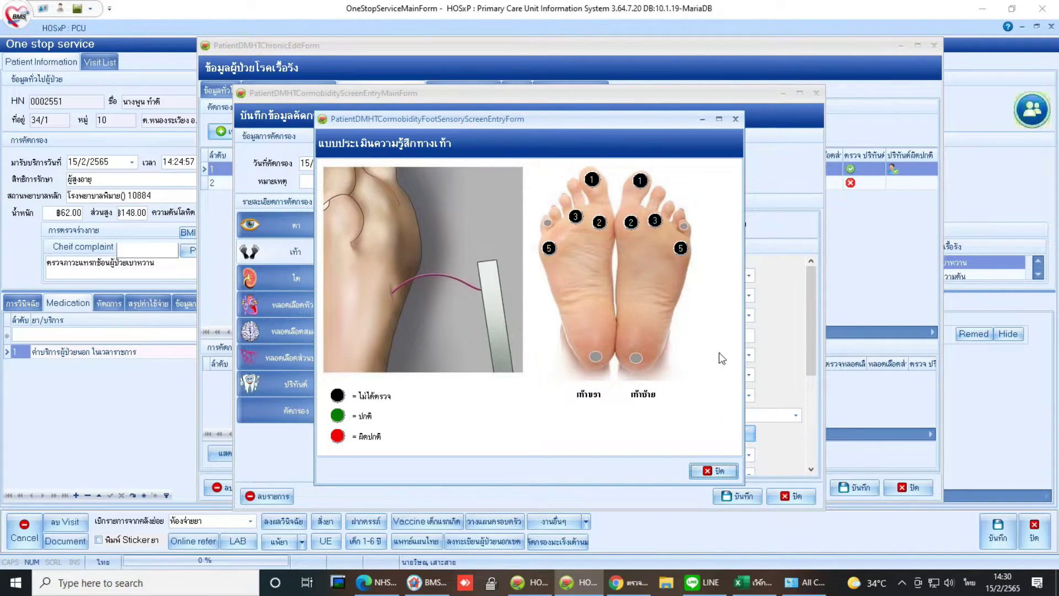
{"action": "left_click", "coordinate": [548, 248]}
{"action": "left_click", "coordinate": [575, 217]}
{"action": "left_click", "coordinate": [592, 179]}
{"action": "left_click", "coordinate": [599, 222]}
{"action": "left_click", "coordinate": [631, 223]}
{"action": "left_click", "coordinate": [655, 220]}
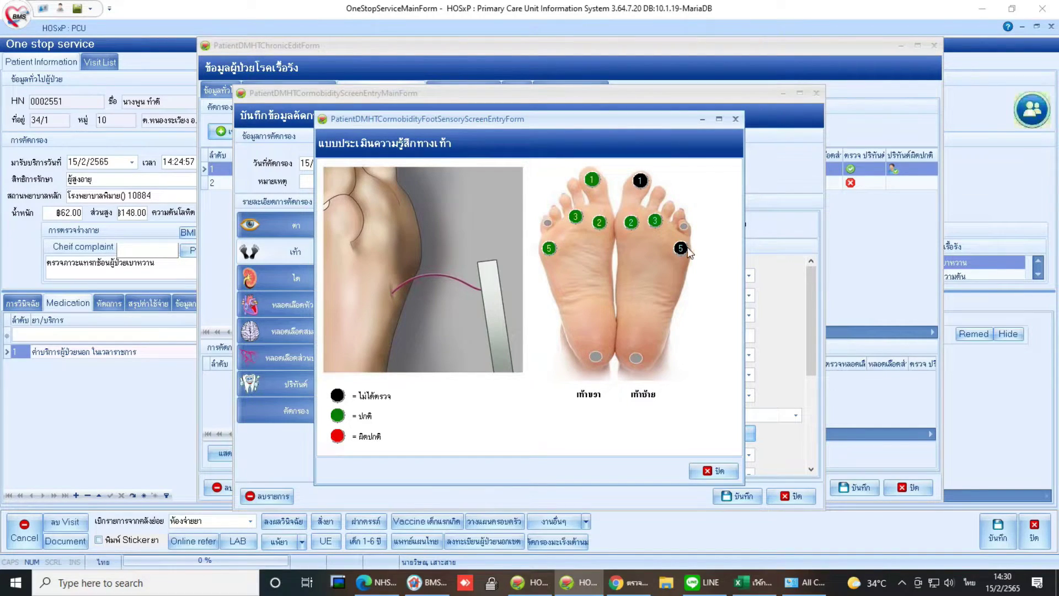
{"action": "left_click", "coordinate": [640, 180]}
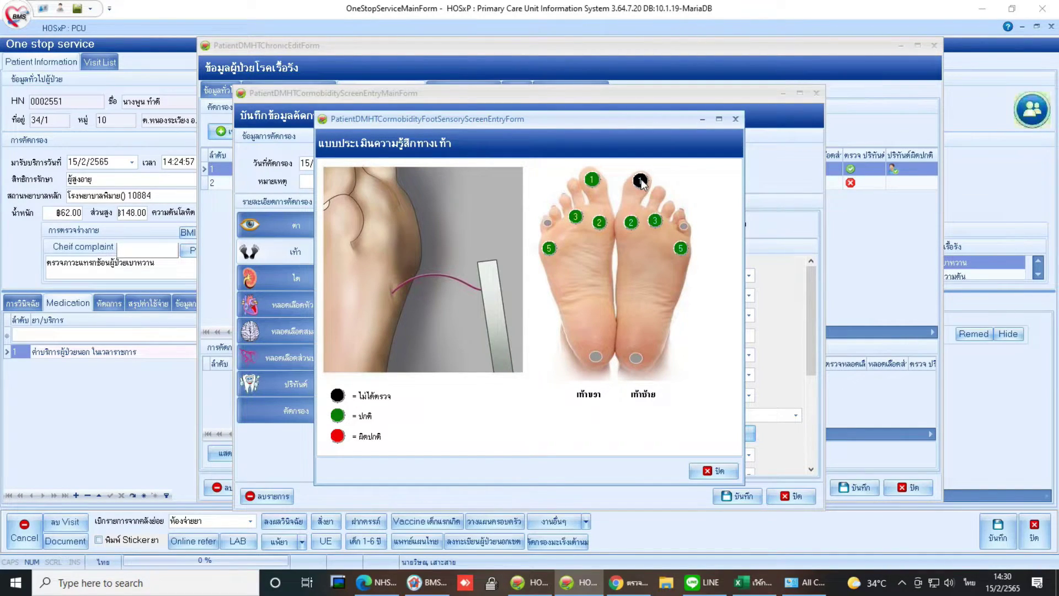
{"action": "left_click", "coordinate": [715, 472]}
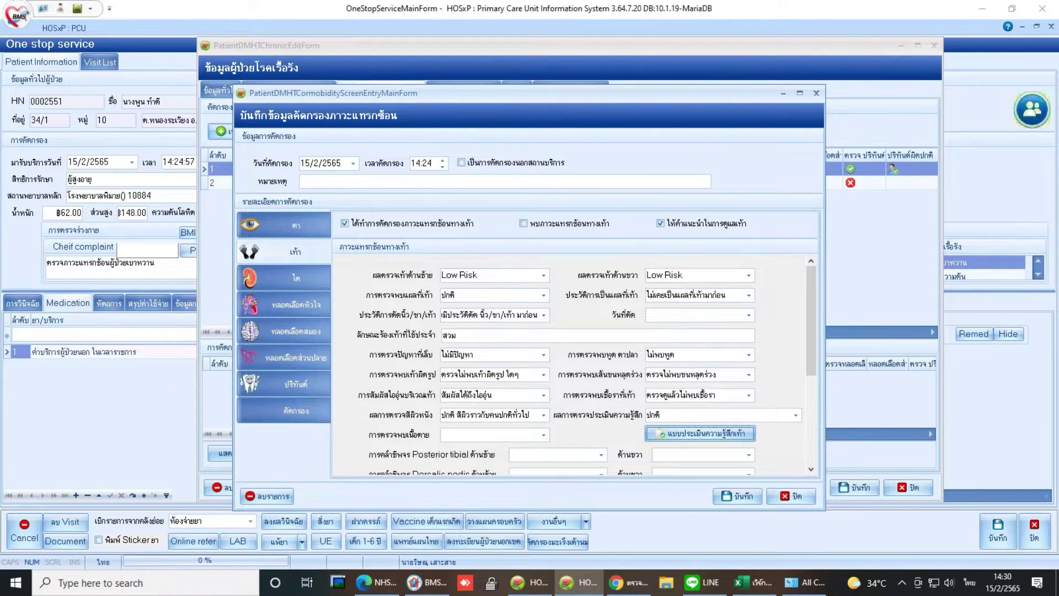
{"action": "left_click_drag", "start_coordinate": [627, 407], "coordinate": [770, 451]}
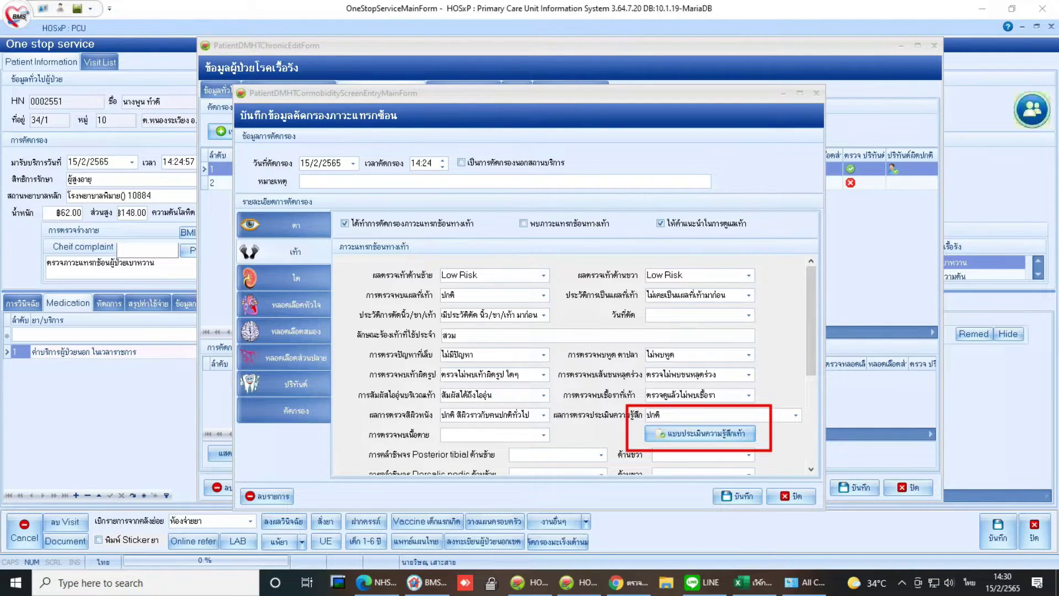
{"action": "left_click_drag", "start_coordinate": [559, 432], "coordinate": [677, 434]}
{"action": "key", "text": "ctrl+z"}
{"action": "key", "text": "ctrl+z"}
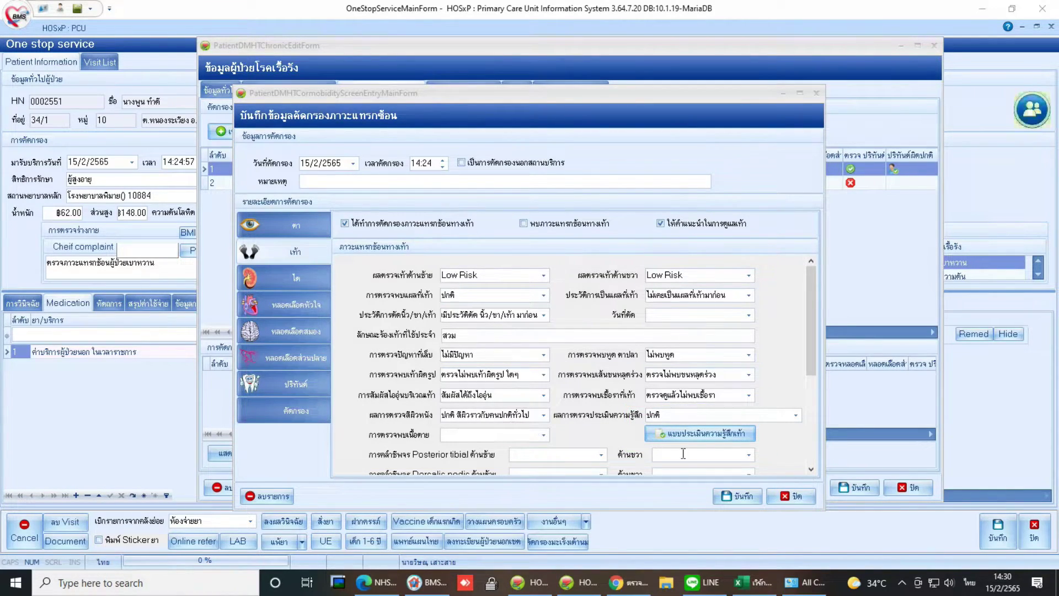
Mark point 2 on the right foot and point 3 on the left foot as ผิดปกติ in the foot sensation assessment
{"action": "left_click", "coordinate": [706, 433]}
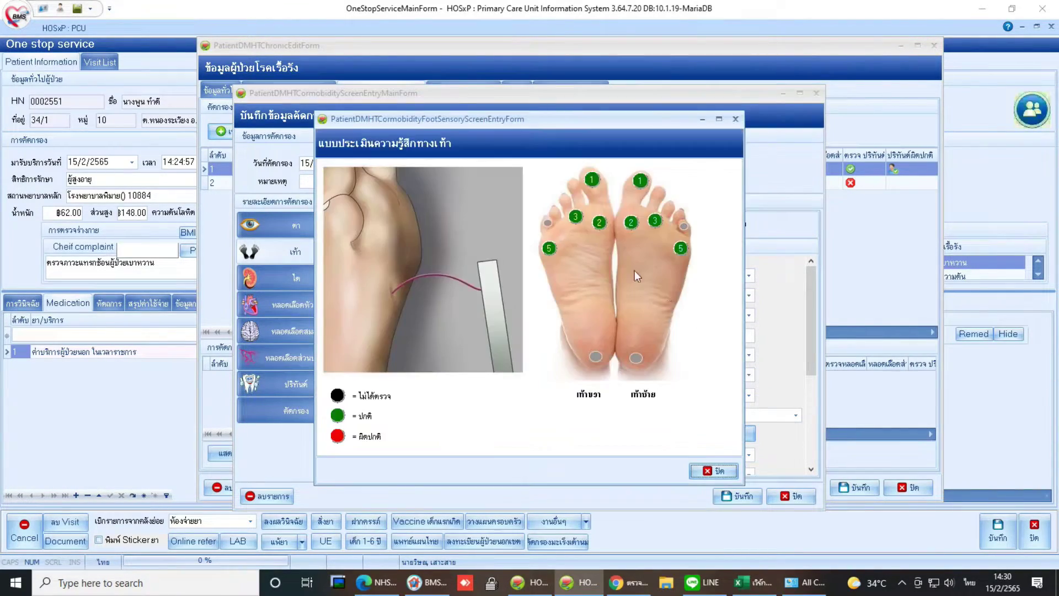
{"action": "left_click", "coordinate": [599, 225]}
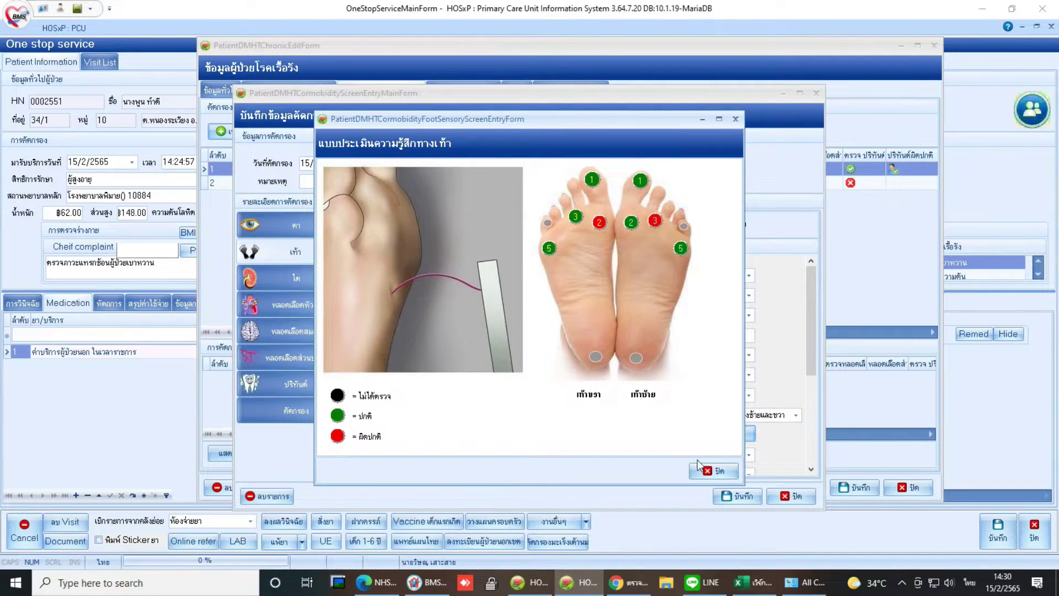
{"action": "left_click", "coordinate": [714, 470]}
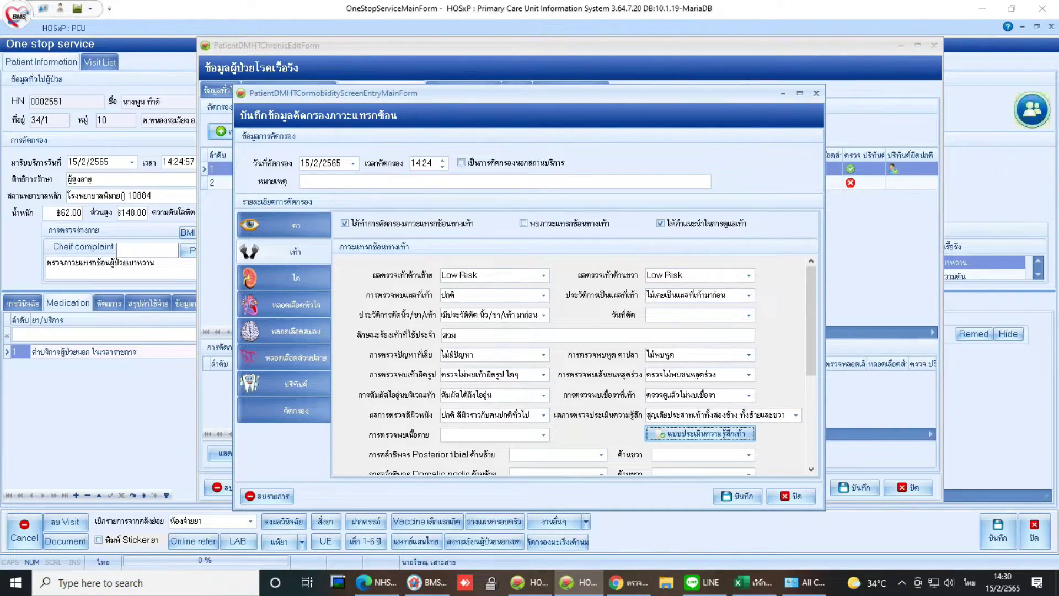
{"action": "left_click_drag", "start_coordinate": [622, 401], "coordinate": [810, 448]}
{"action": "left_click_drag", "start_coordinate": [633, 405], "coordinate": [801, 422]}
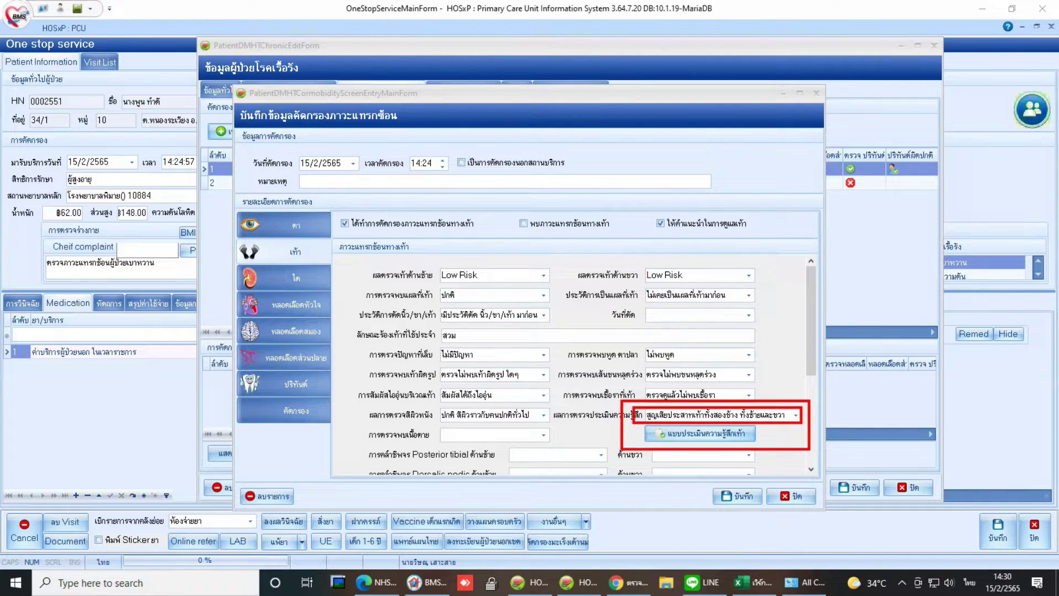
Return point 2 on the right foot and point 3 on the left foot to ปกติ in the foot sensation assessment
{"action": "left_click", "coordinate": [734, 435]}
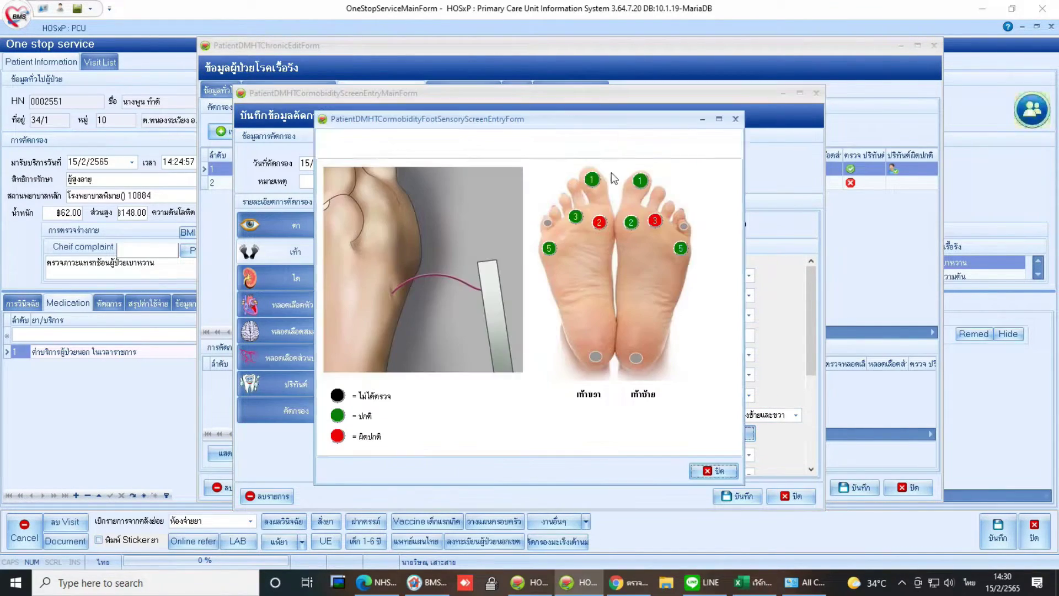
{"action": "left_click", "coordinate": [655, 222]}
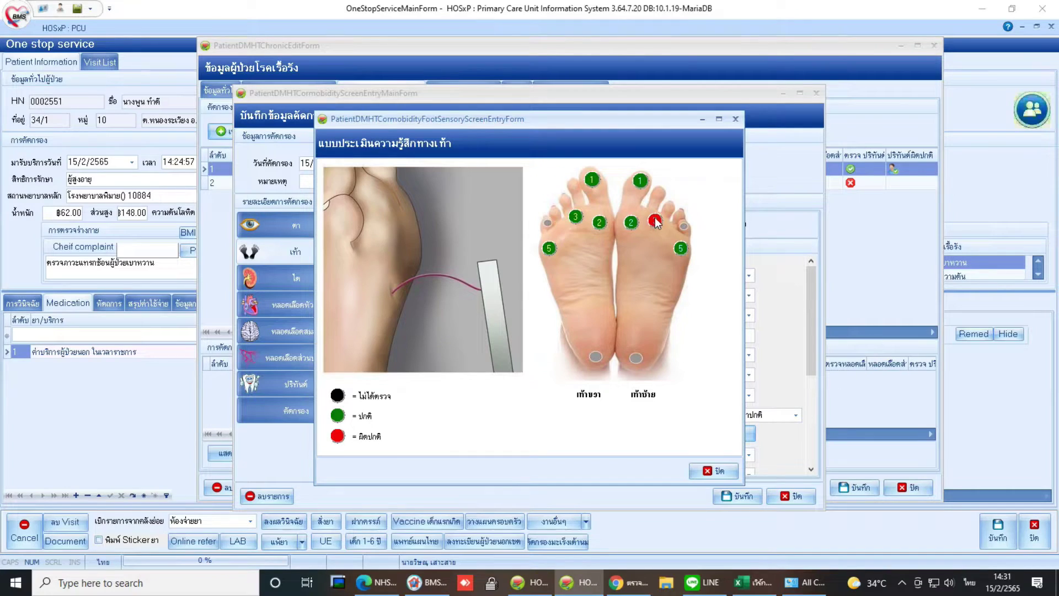
{"action": "left_click", "coordinate": [715, 470]}
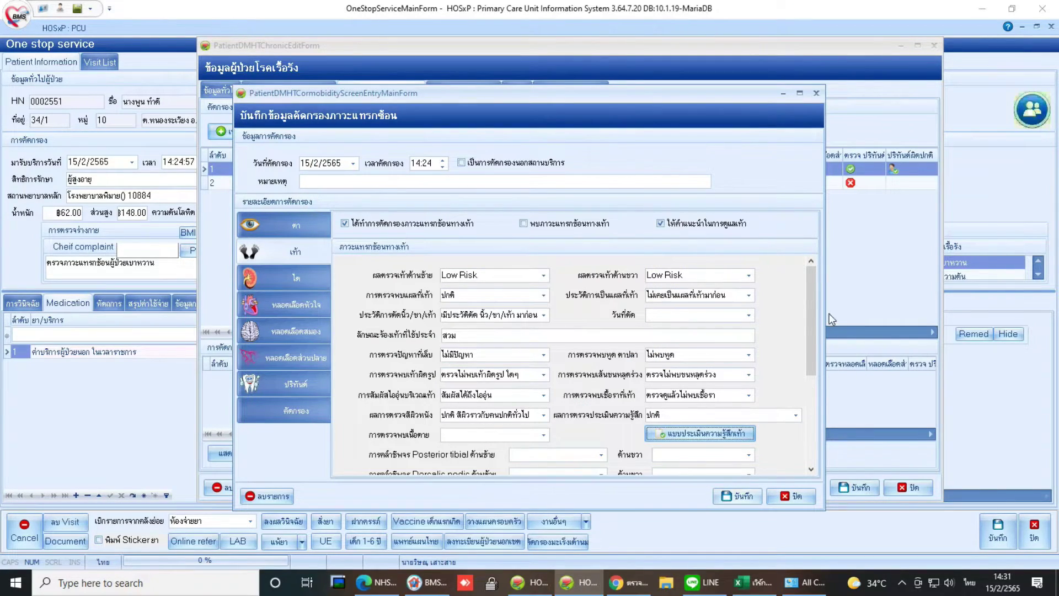
Set the foot screening's necrotic tissue finding to ไม่พบเนื้อตาย
{"action": "left_click_drag", "start_coordinate": [810, 316], "coordinate": [809, 396]}
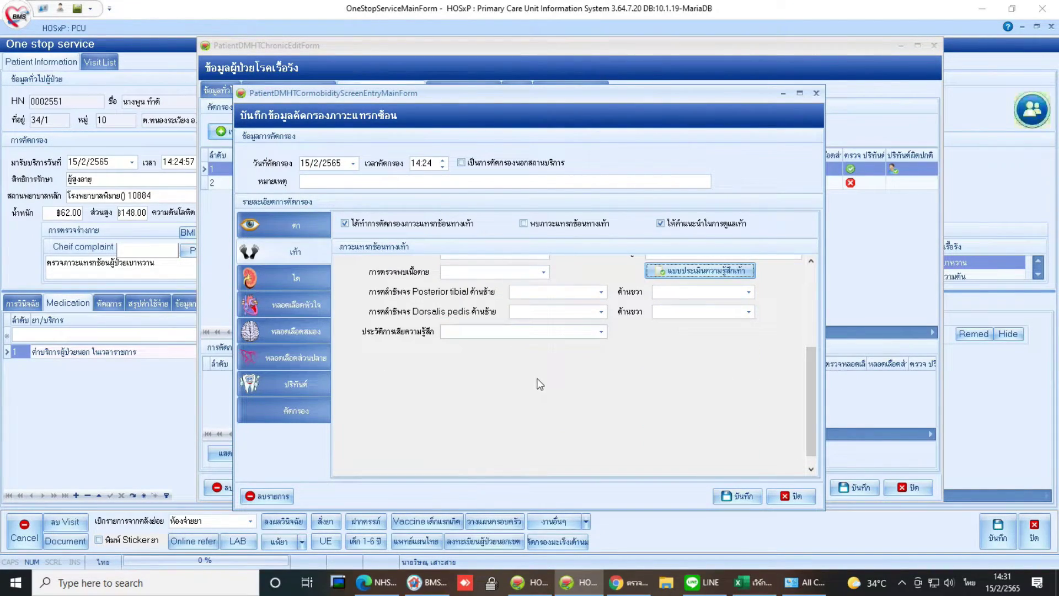
{"action": "left_click", "coordinate": [810, 261]}
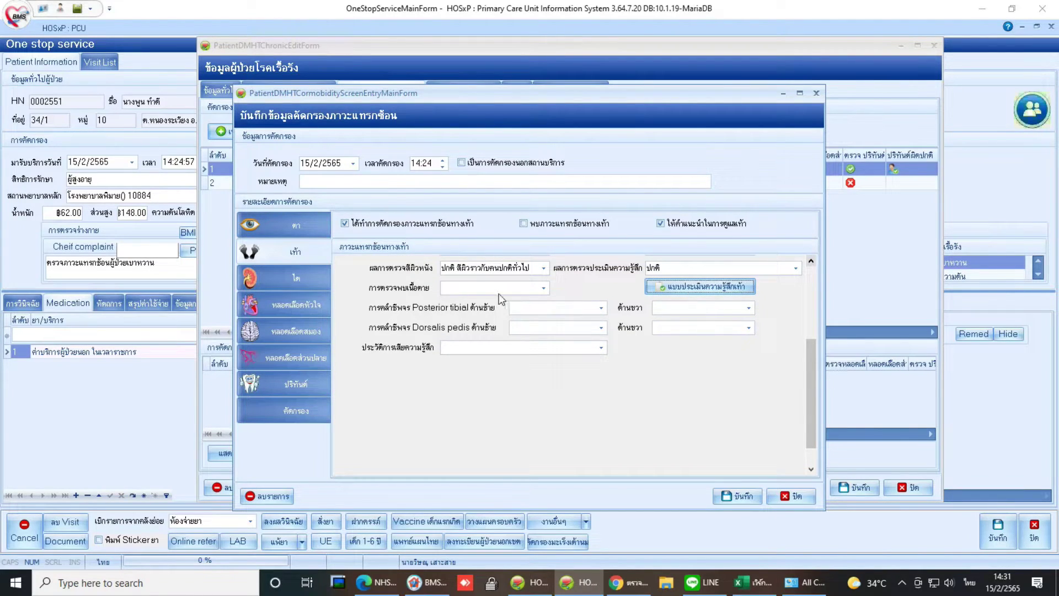
{"action": "left_click", "coordinate": [543, 286]}
{"action": "left_click", "coordinate": [494, 326]}
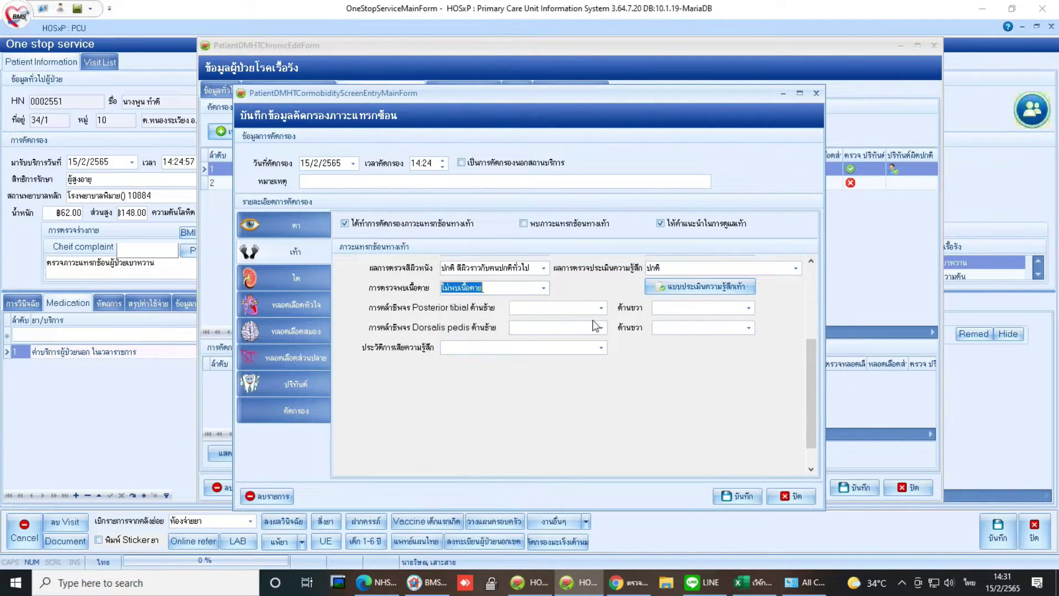
Set the Posterior tibial and Dorsalis pedis pulses on both feet to Full and the sensory loss history to ไม่เคยมีประวัติการสูญเสียความรู้สึกมาก่อน
{"action": "left_click", "coordinate": [601, 307]}
{"action": "left_click", "coordinate": [555, 377]}
{"action": "left_click", "coordinate": [601, 327]}
{"action": "left_click", "coordinate": [568, 398]}
{"action": "left_click", "coordinate": [749, 327]}
{"action": "left_click", "coordinate": [684, 399]}
{"action": "left_click", "coordinate": [749, 308]}
{"action": "left_click", "coordinate": [694, 378]}
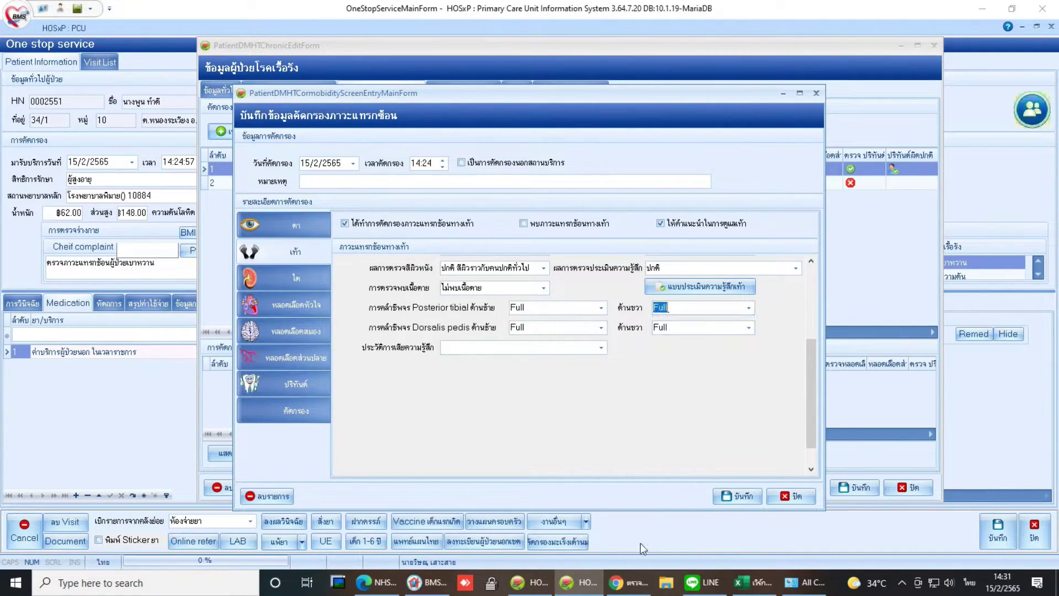
{"action": "left_click", "coordinate": [601, 348]}
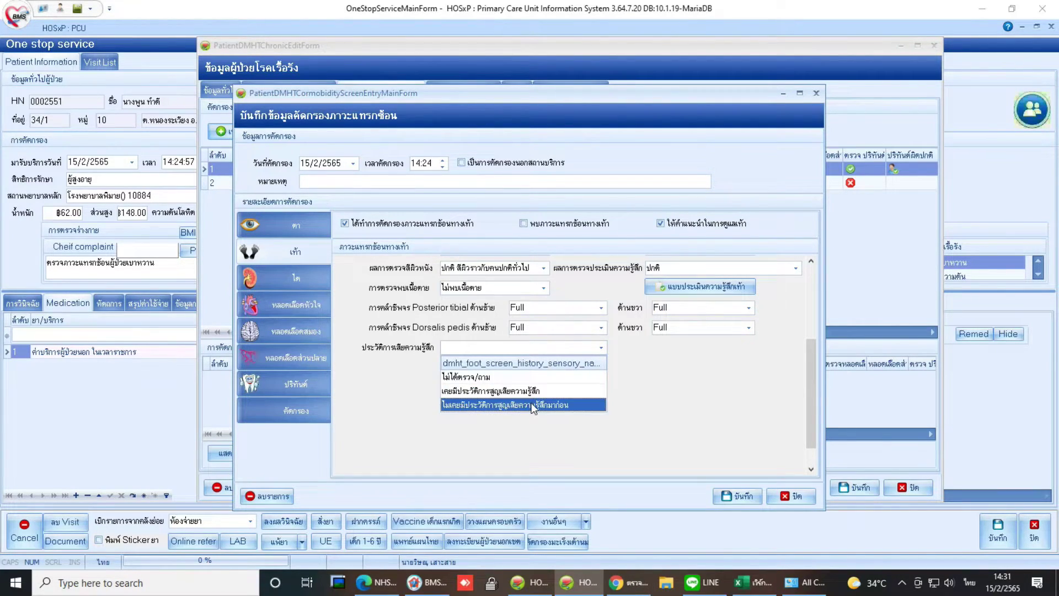
{"action": "left_click", "coordinate": [566, 406]}
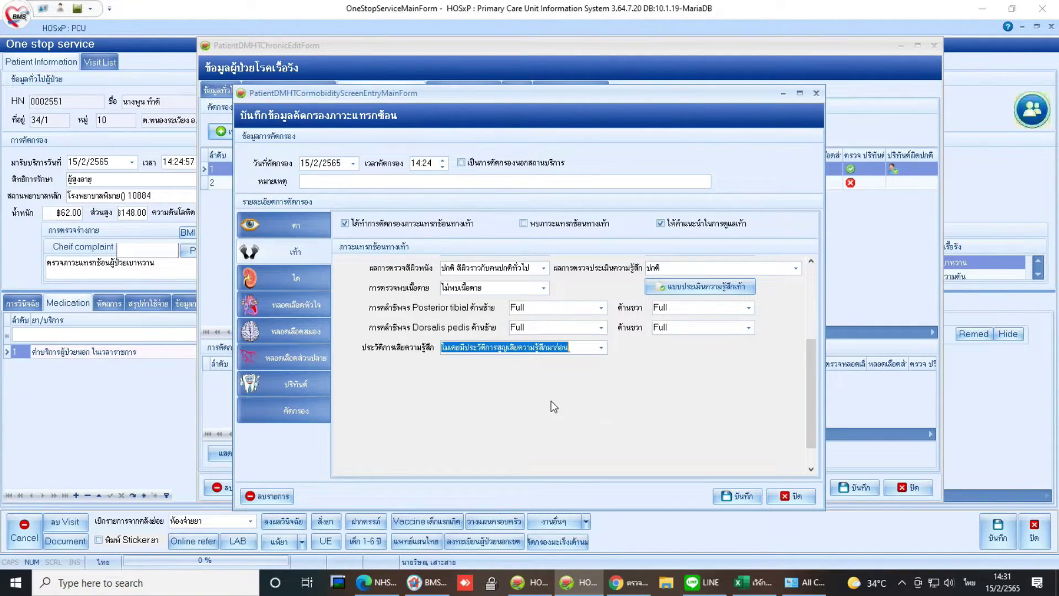
Mark the coronary and cerebral vascular complication screenings and the initial paralysis risk screening as performed
{"action": "left_click", "coordinate": [313, 280]}
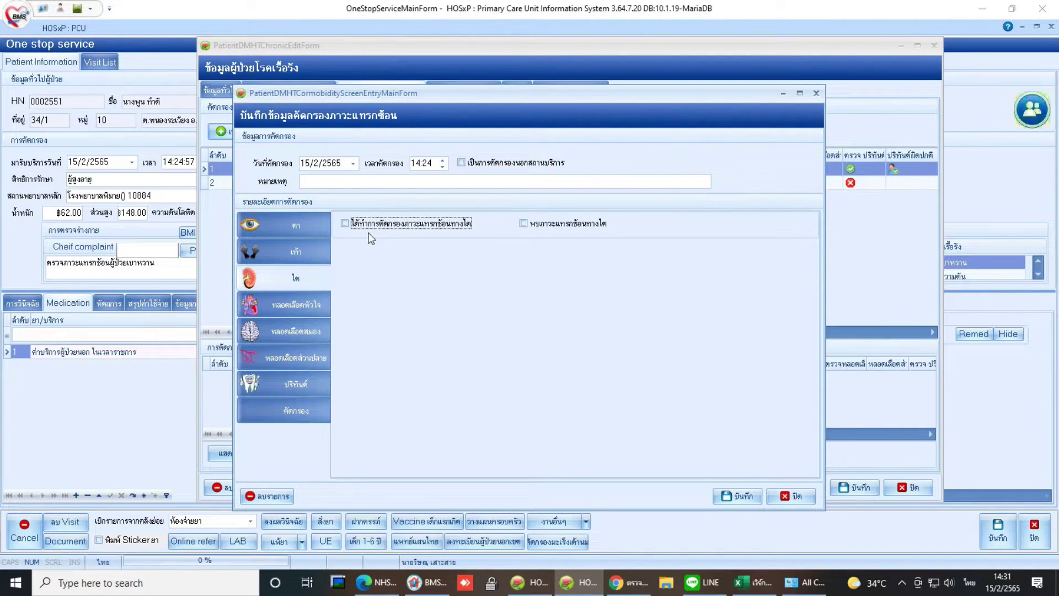
{"action": "left_click", "coordinate": [296, 300]}
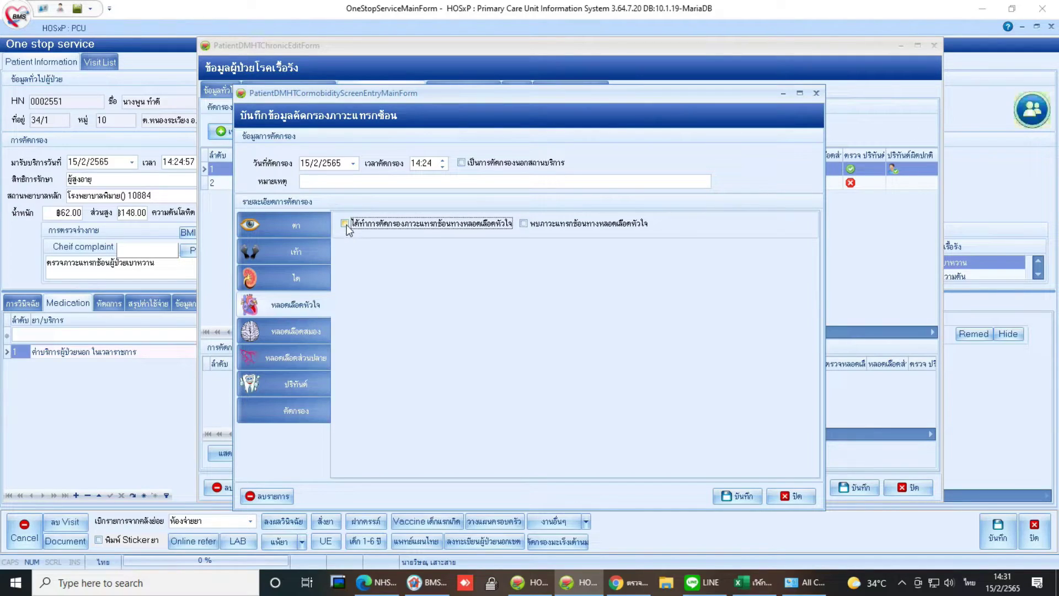
{"action": "left_click", "coordinate": [312, 331]}
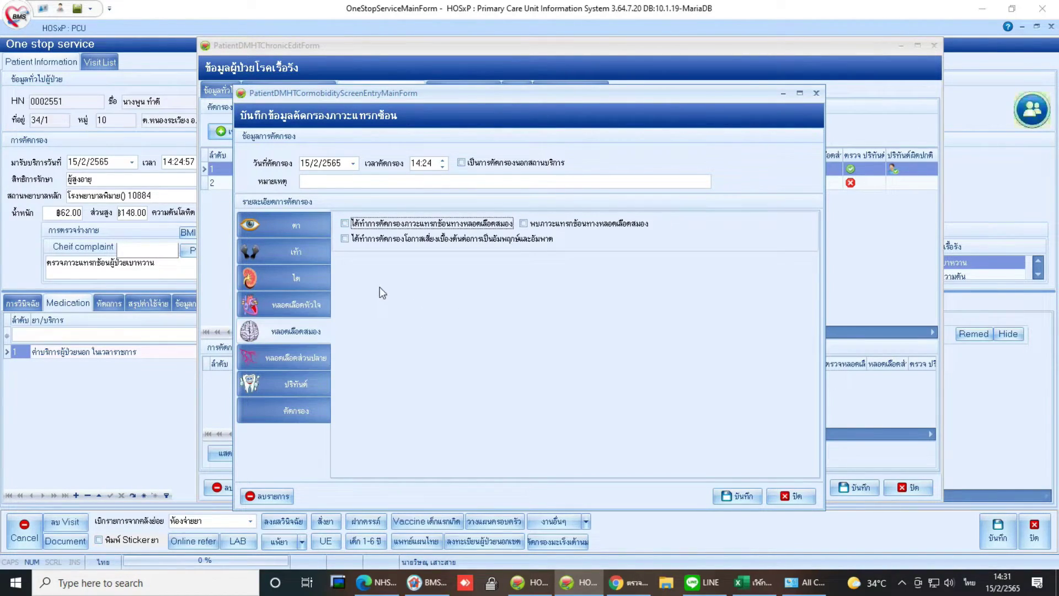
{"action": "left_click", "coordinate": [350, 242]}
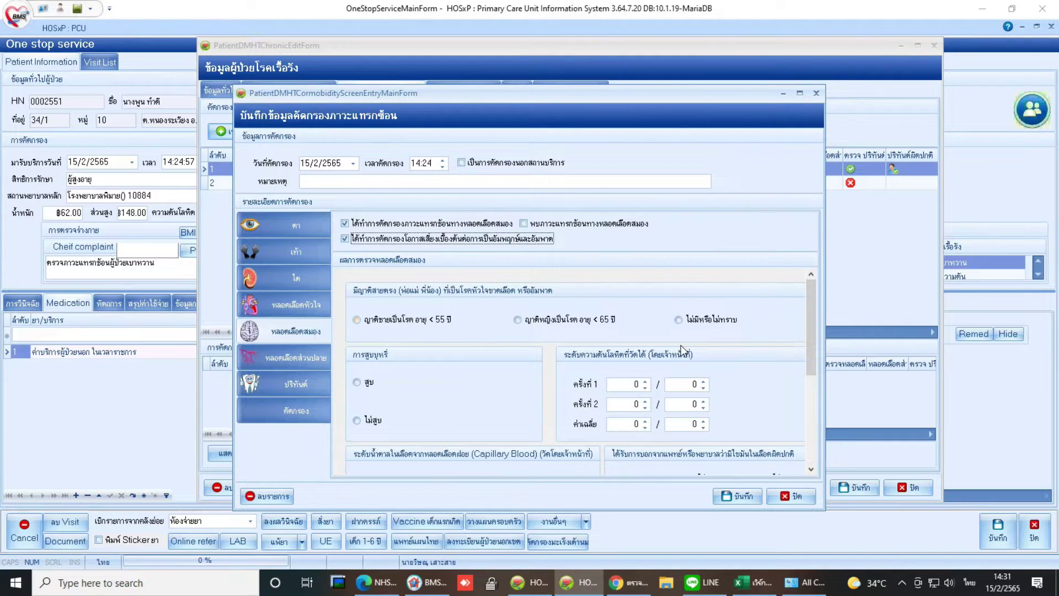
Set the direct relatives' heart disease or paralysis history to ไม่มีหรือไม่ทราบ and smoking to ไม่สูบ
{"action": "left_click_drag", "start_coordinate": [811, 353], "coordinate": [813, 321]}
{"action": "left_click", "coordinate": [371, 423]}
Enter 133/56 for both the first and second blood pressure readings in the cerebral vascular screening
{"action": "left_click", "coordinate": [630, 384]}
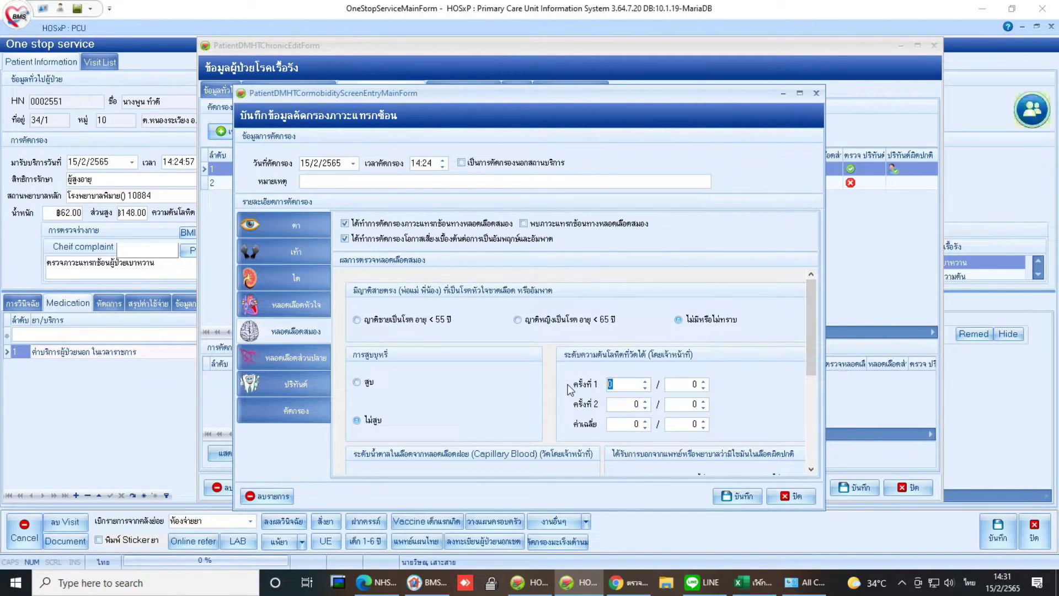
{"action": "type", "text": "133"}
{"action": "key", "text": "Tab"}
{"action": "type", "text": "2"}
{"action": "key", "text": "BackSpace"}
{"action": "type", "text": "56"}
{"action": "key", "text": "Tab"}
{"action": "type", "text": "133"}
{"action": "key", "text": "Tab"}
{"action": "type", "text": "56"}
Enter a capillary blood sugar of 138, a waist circumference of 81 cm and a BMI of 25.80
{"action": "left_click_drag", "start_coordinate": [815, 332], "coordinate": [811, 389]}
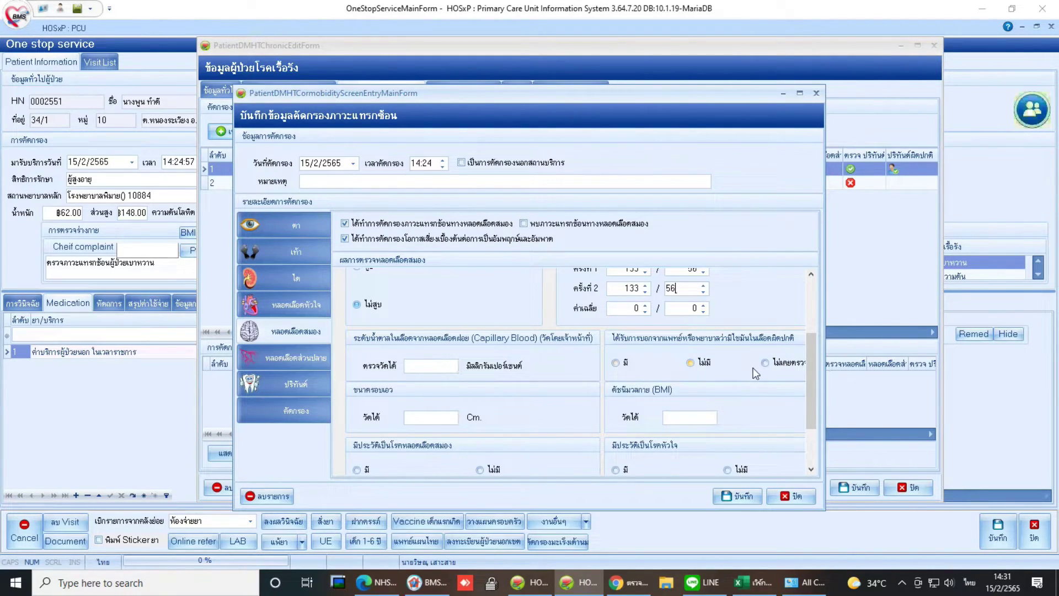
{"action": "left_click", "coordinate": [429, 366]}
{"action": "type", "text": "138"}
{"action": "left_click", "coordinate": [445, 416]}
{"action": "type", "text": "81"}
{"action": "left_click", "coordinate": [702, 416]}
{"action": "type", "text": "25.80"}
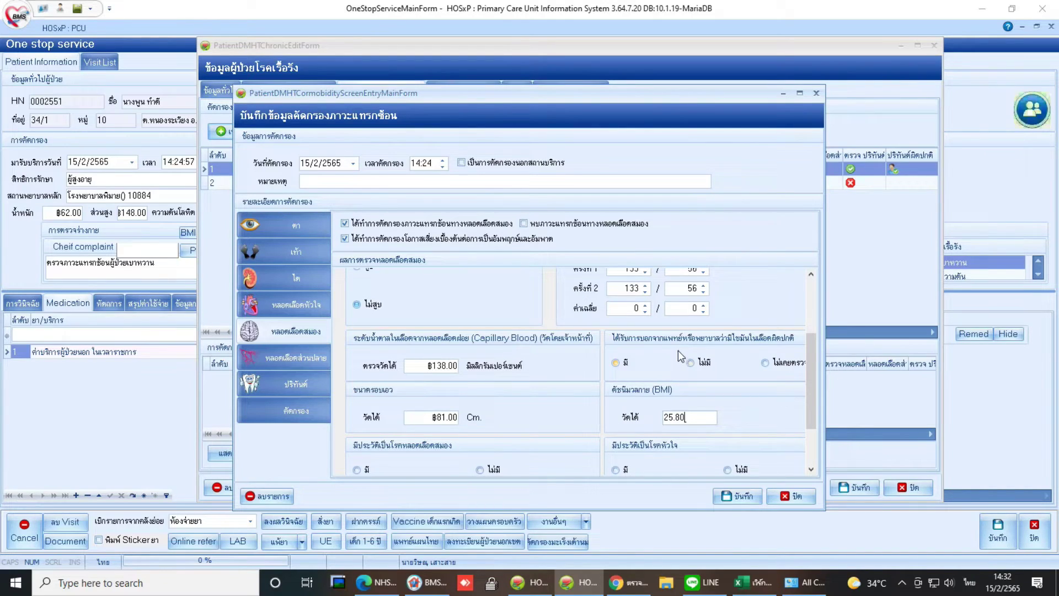
Set abnormal blood lipids and cerebral vascular disease history to ไม่มี and heart disease history to มี, with the form maximized
{"action": "left_click_drag", "start_coordinate": [807, 343], "coordinate": [807, 353]}
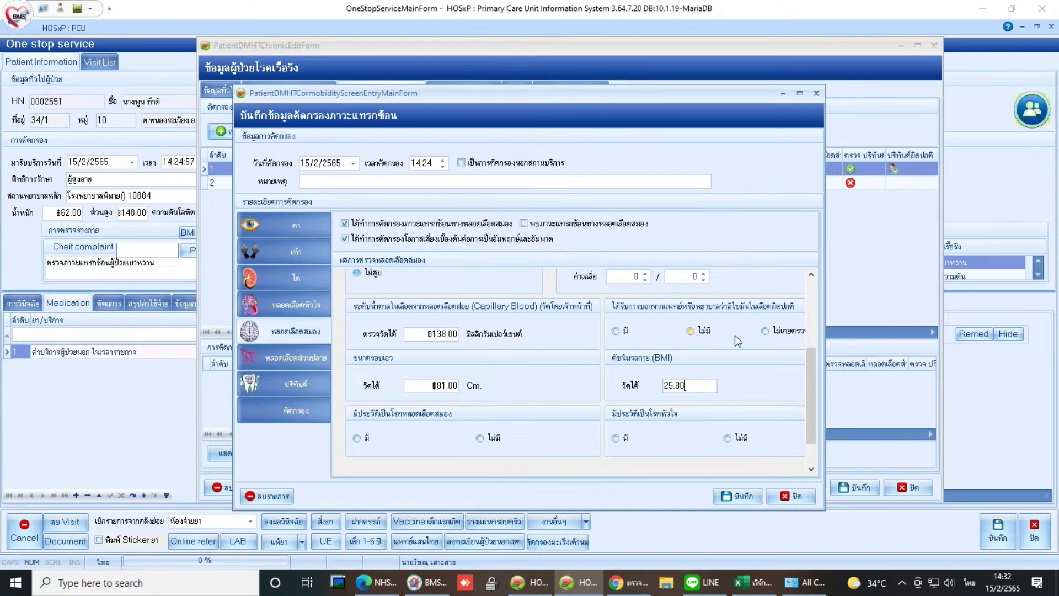
{"action": "left_click", "coordinate": [702, 332]}
{"action": "left_click", "coordinate": [799, 94]}
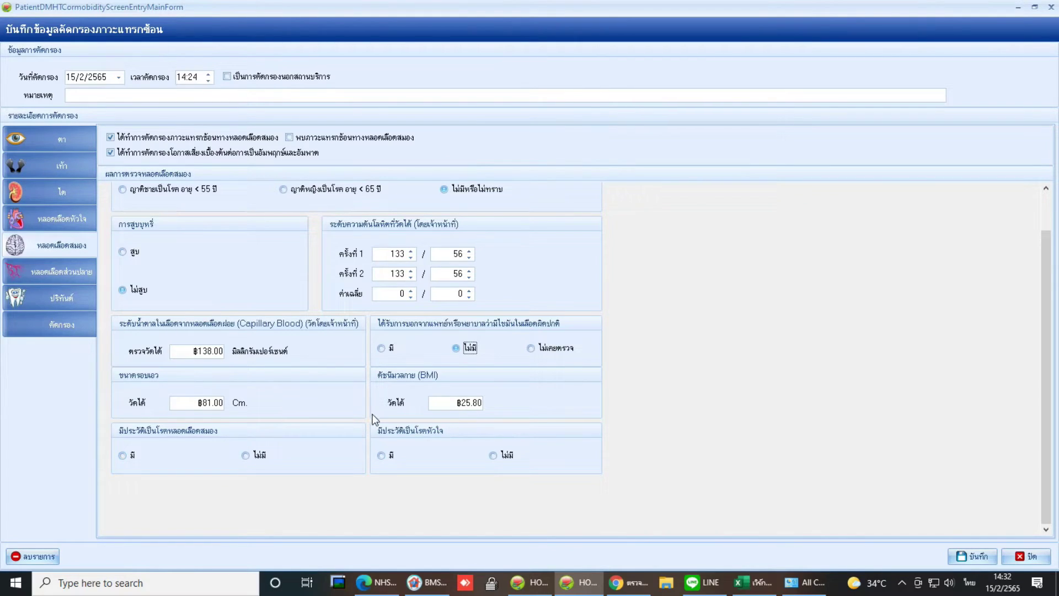
{"action": "left_click", "coordinate": [246, 455]}
{"action": "left_click", "coordinate": [379, 456]}
Review the peripheral vascular, coronary, cerebral vascular, eye and foot sections of the complication screening
{"action": "left_click", "coordinate": [72, 277]}
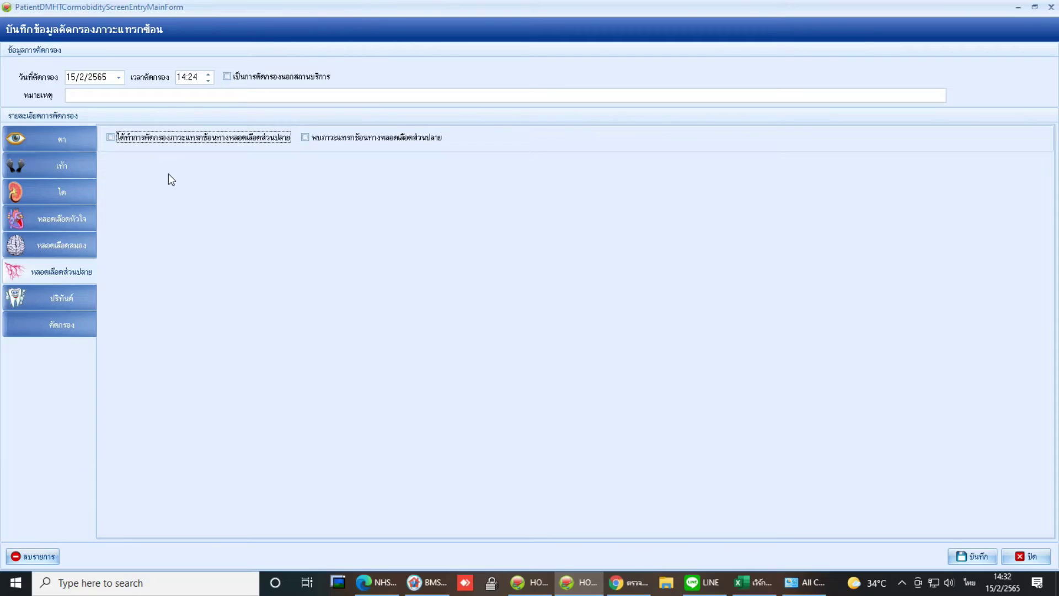
{"action": "left_click", "coordinate": [72, 236]}
{"action": "left_click", "coordinate": [72, 218]}
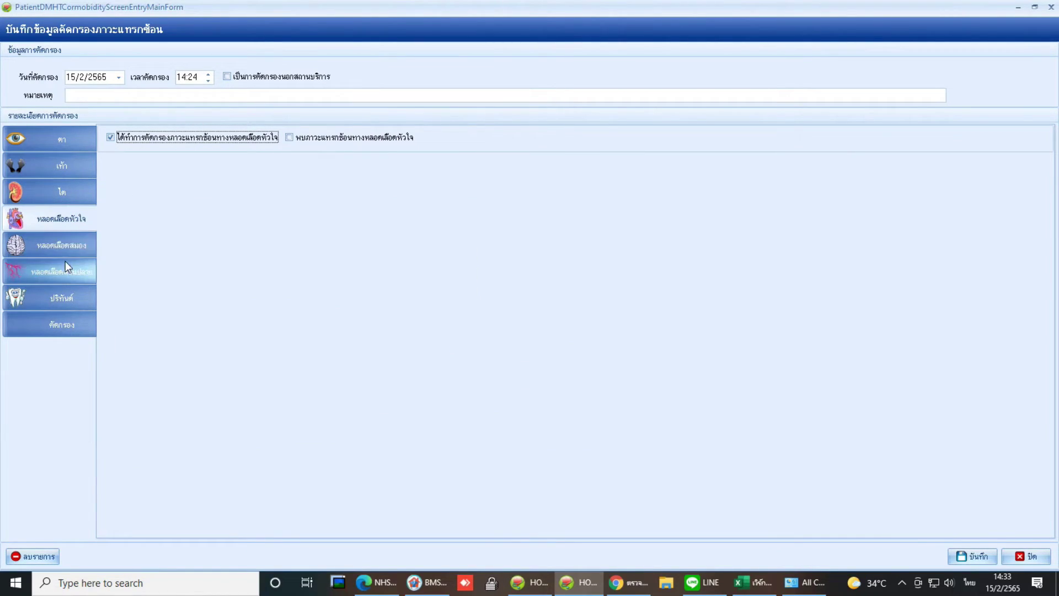
{"action": "left_click", "coordinate": [75, 240]}
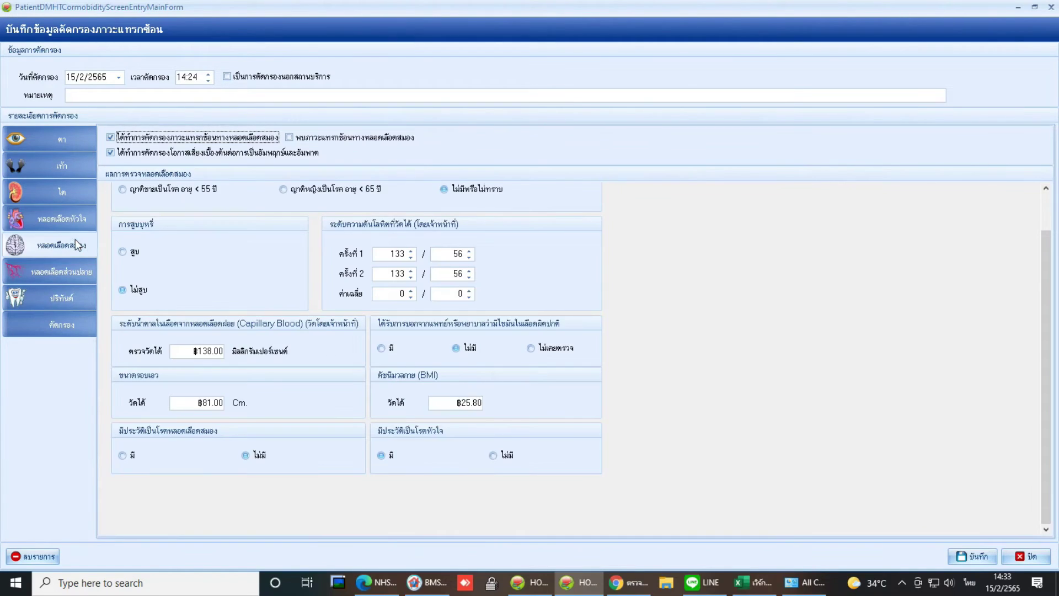
{"action": "left_click", "coordinate": [72, 274]}
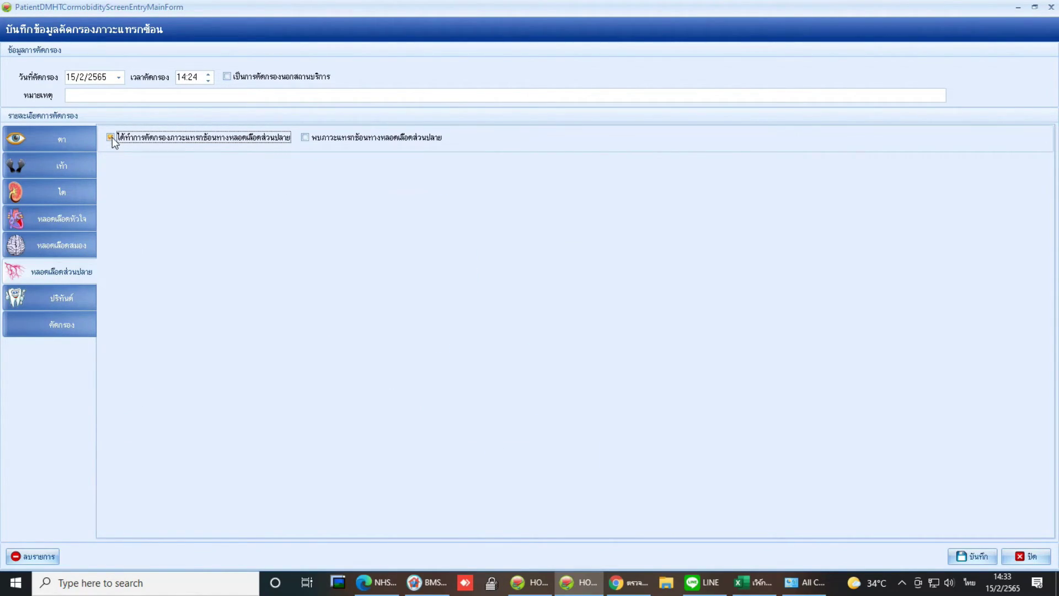
{"action": "left_click", "coordinate": [81, 223]}
{"action": "left_click", "coordinate": [70, 138]}
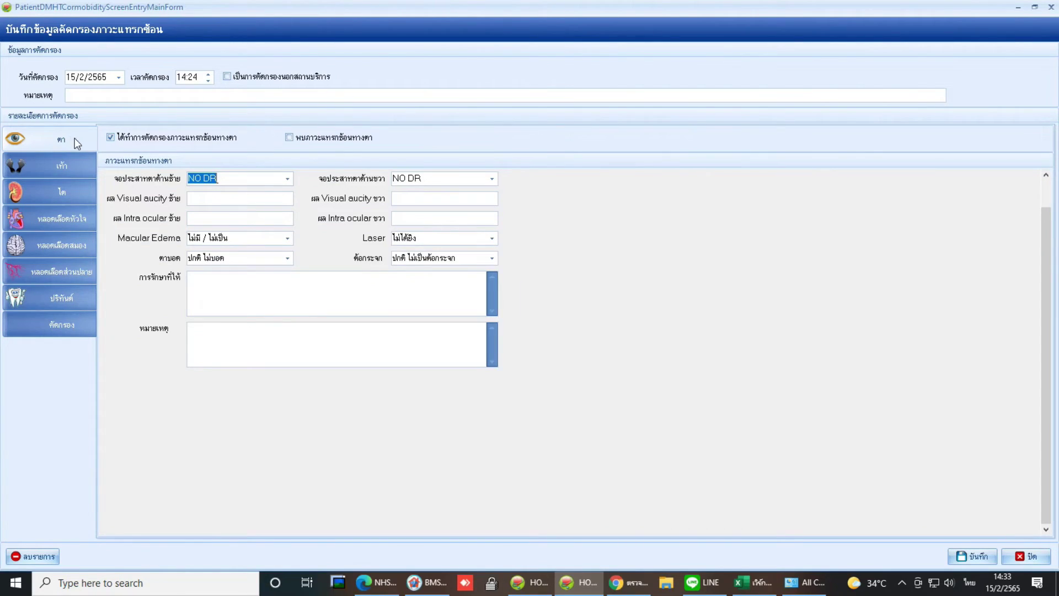
{"action": "left_click", "coordinate": [71, 164]}
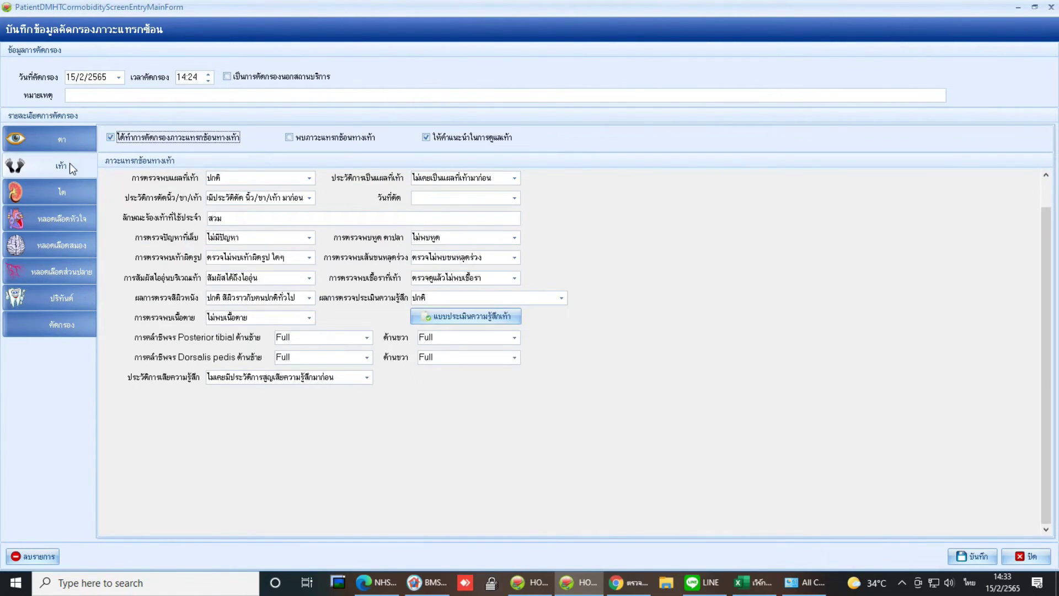
{"action": "left_click", "coordinate": [57, 221]}
{"action": "left_click", "coordinate": [62, 247]}
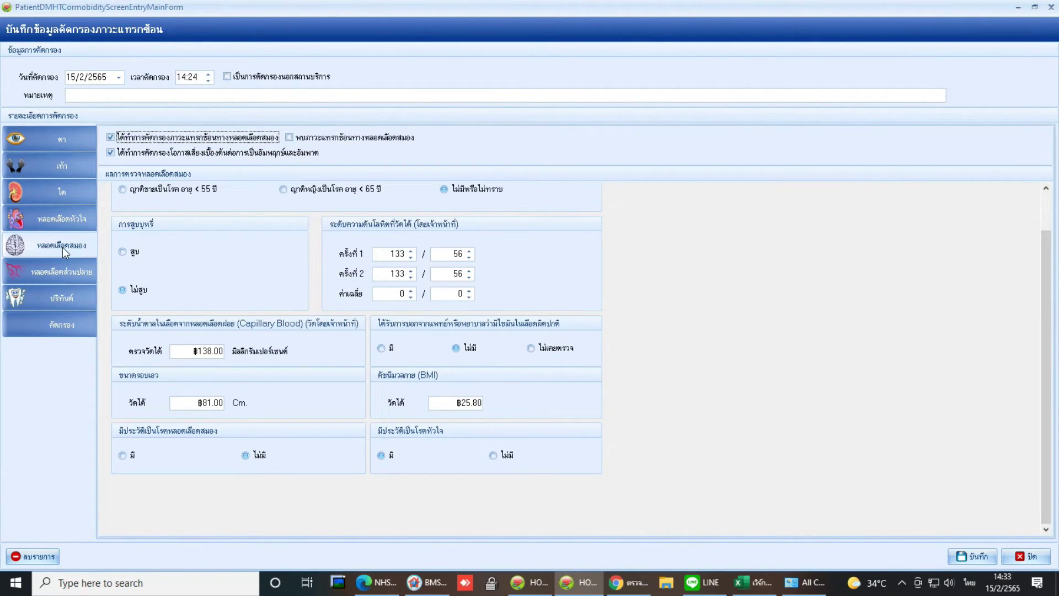
Save the complication screening entry
{"action": "left_click", "coordinate": [973, 557]}
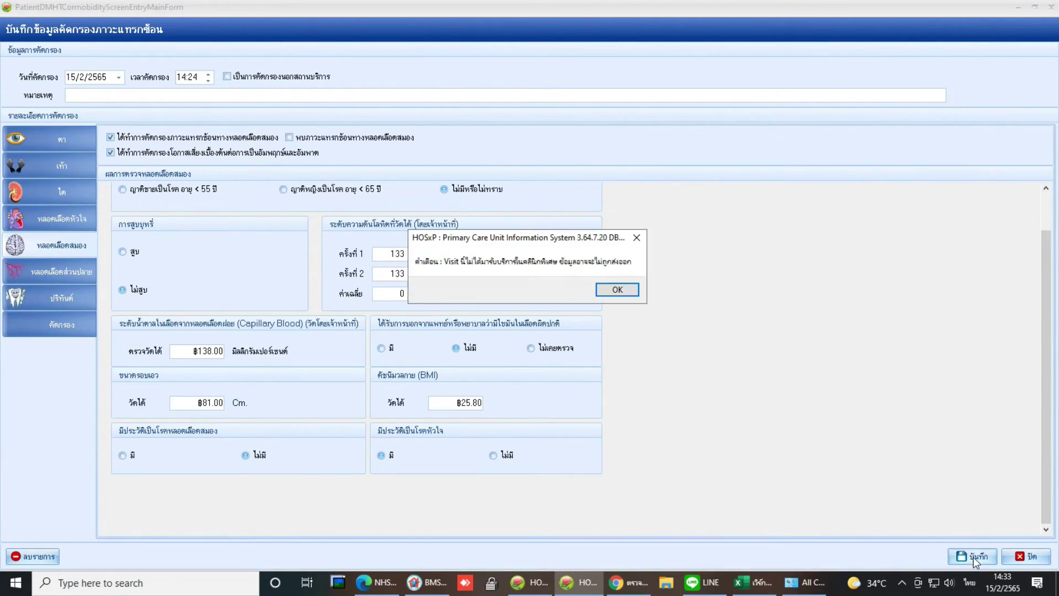
{"action": "left_click", "coordinate": [616, 291]}
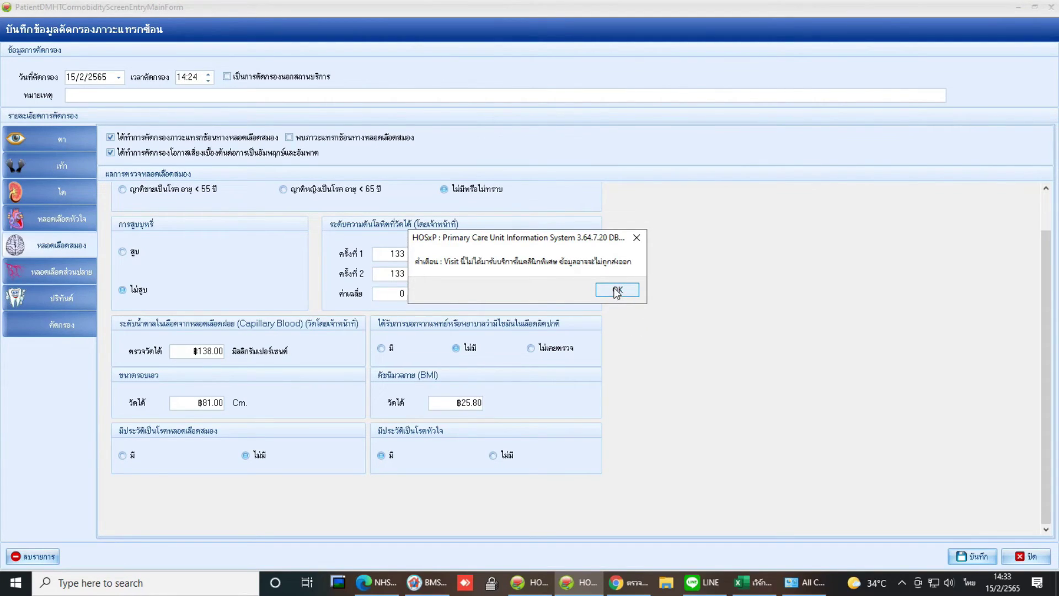
{"action": "left_click", "coordinate": [570, 295]}
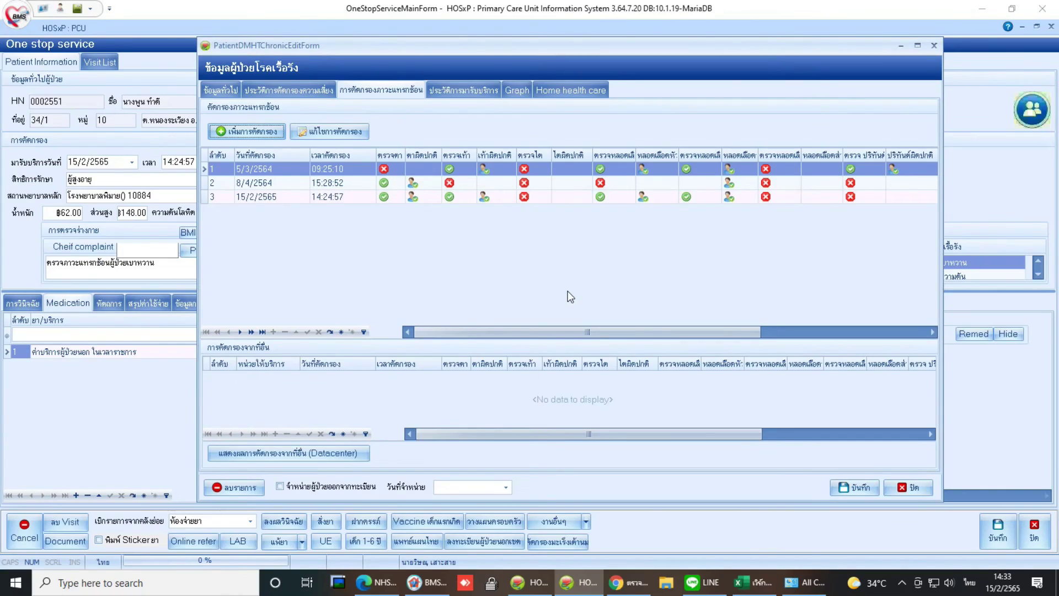
Select the 15/2/2565 screening entry, and save both the chronic disease record and the patient's visit
{"action": "left_click", "coordinate": [283, 196]}
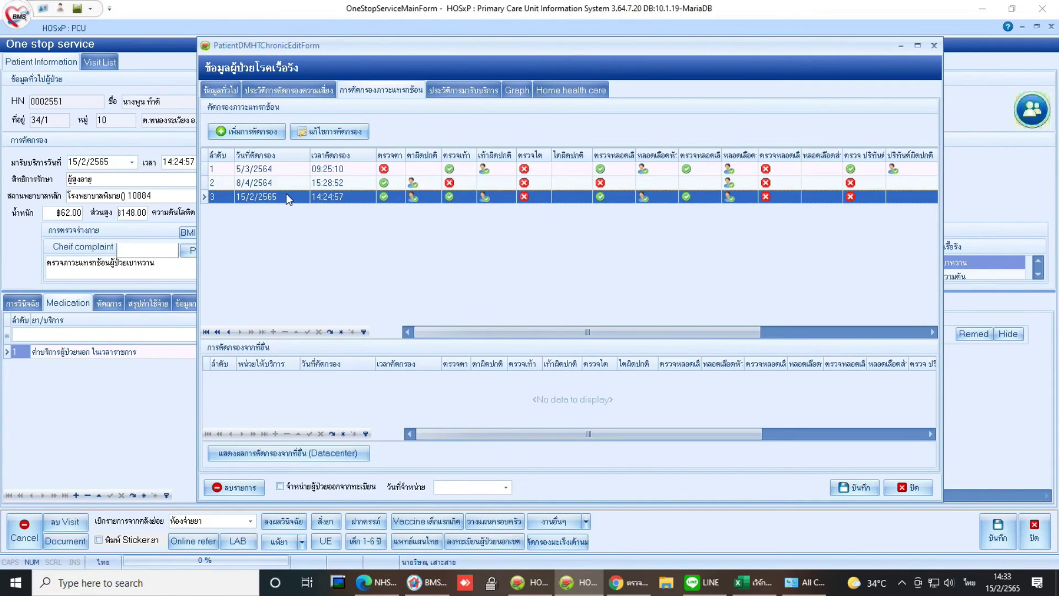
{"action": "left_click", "coordinate": [855, 488]}
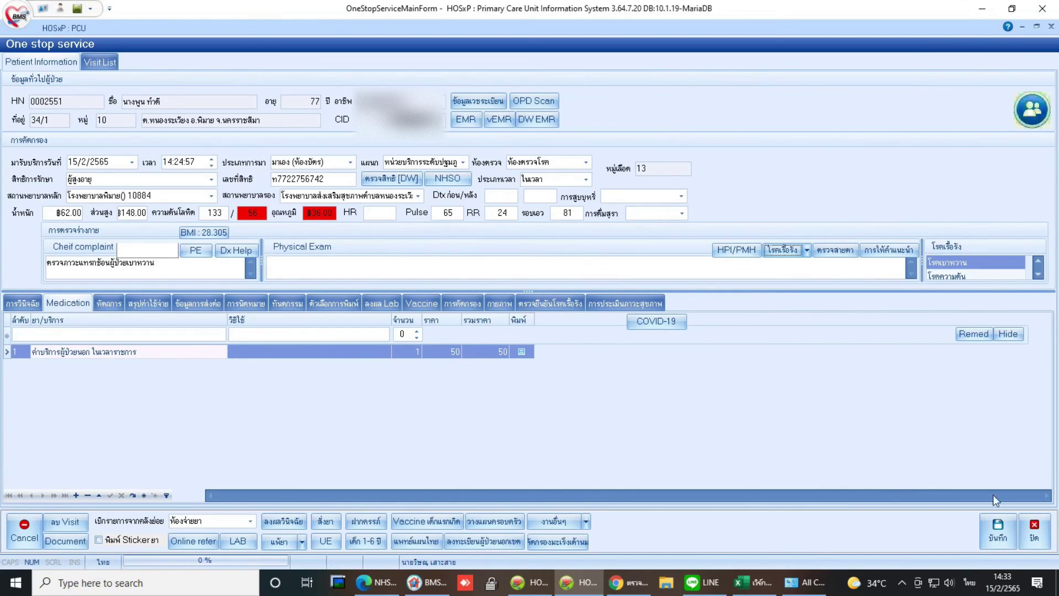
{"action": "left_click", "coordinate": [999, 531]}
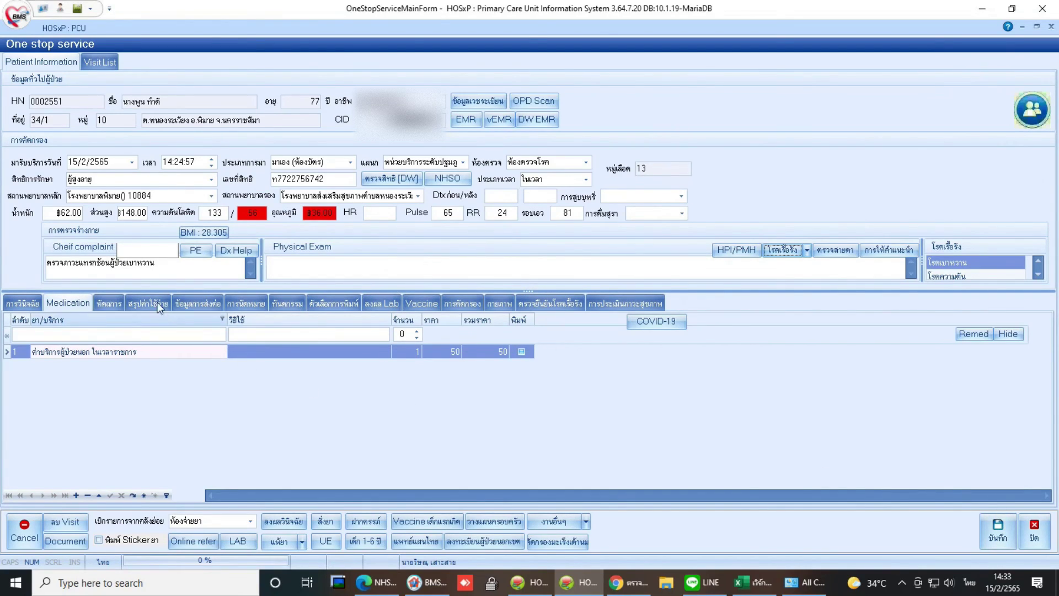
{"action": "left_click", "coordinate": [998, 531]}
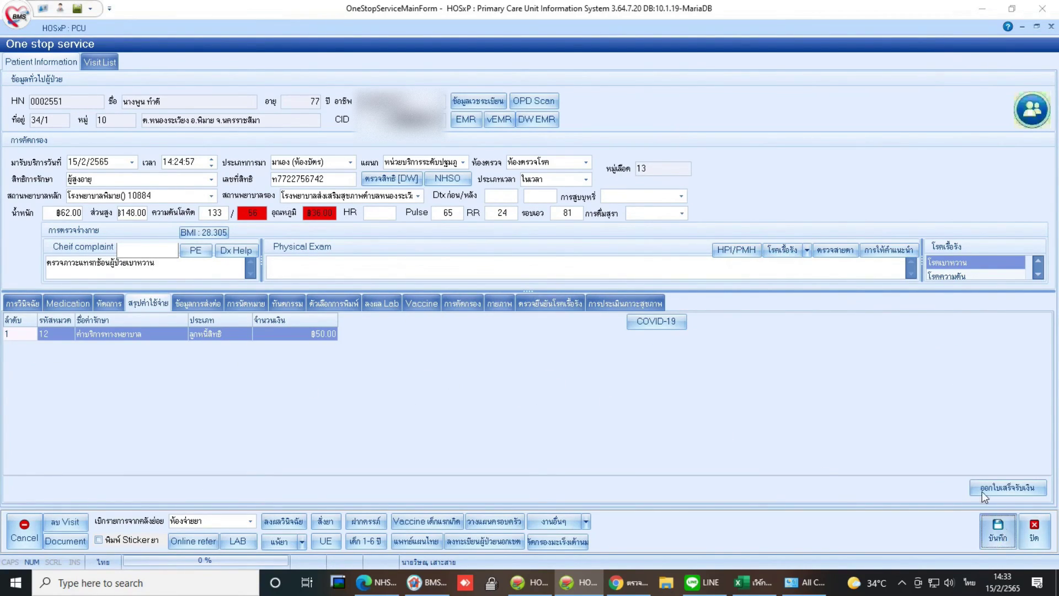
{"action": "left_click", "coordinate": [573, 294]}
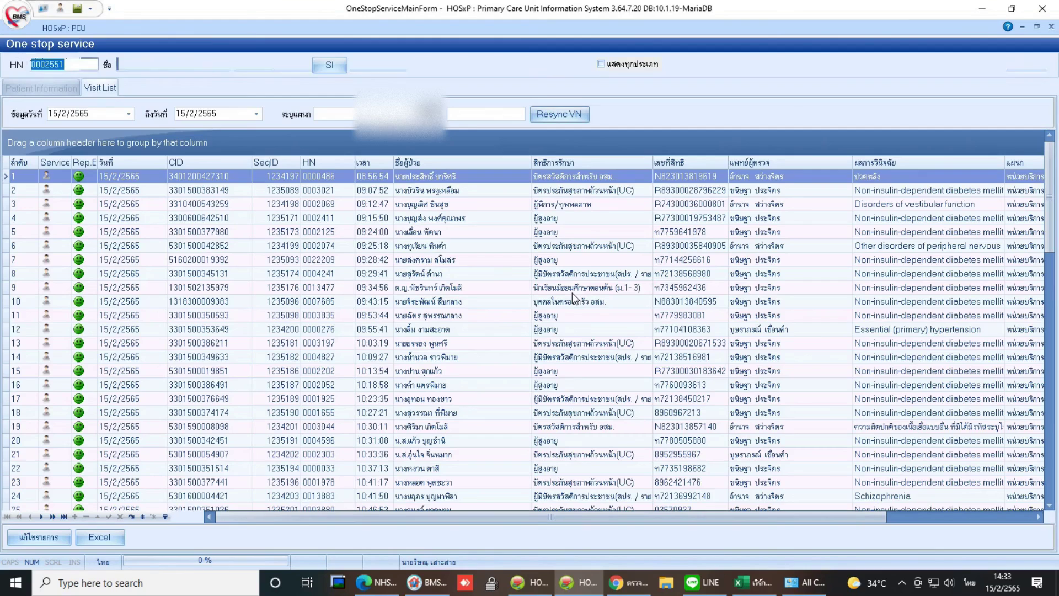
Close the One stop service form
{"action": "left_click", "coordinate": [516, 218]}
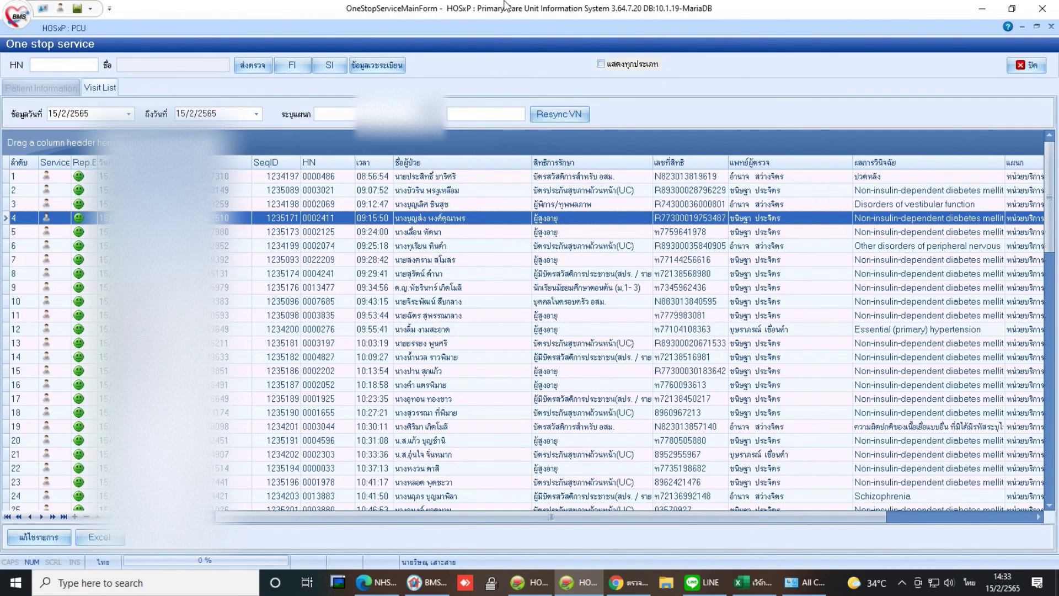
{"action": "mouse_move", "coordinate": [484, 28]}
{"action": "left_click", "coordinate": [1052, 26]}
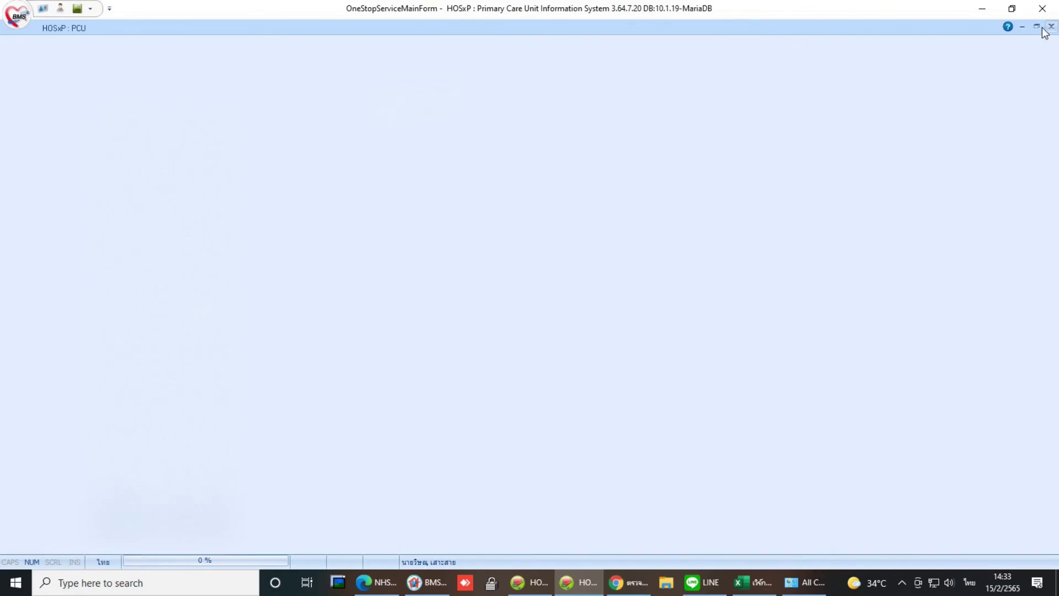